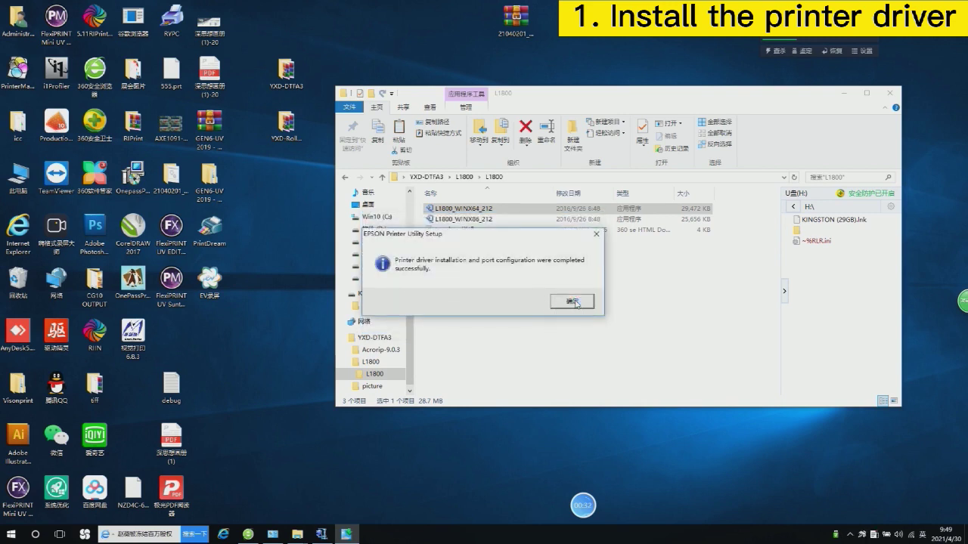
Step: Dismiss the message about the completed EPSON printer driver installation
{"action": "left_click", "coordinate": [574, 302]}
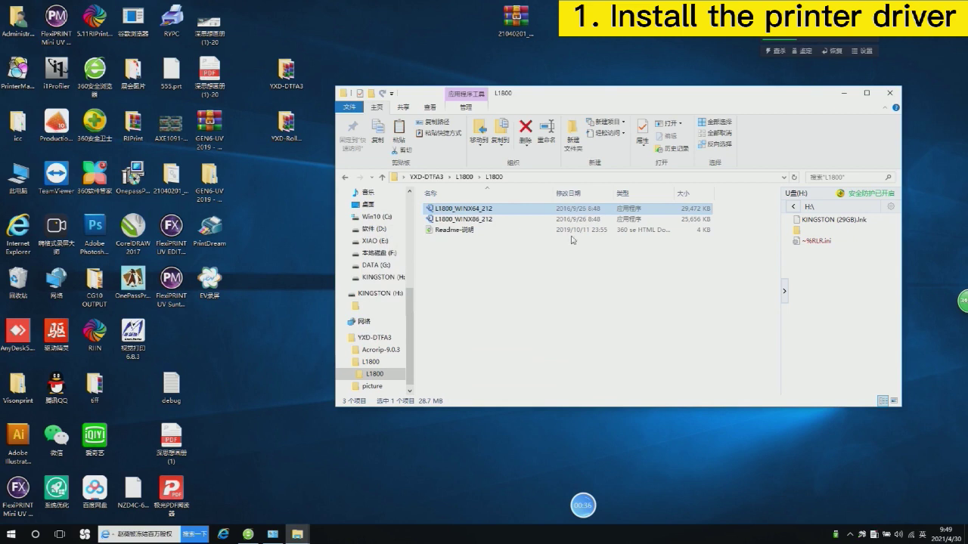
{"action": "right_click", "coordinate": [363, 35]}
{"action": "left_click", "coordinate": [375, 67]}
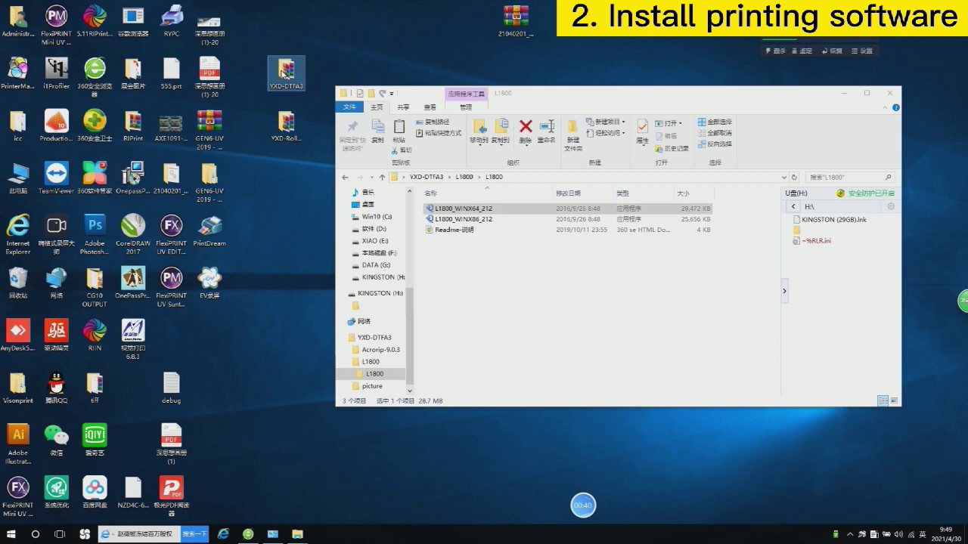
Step: Launch the Acrorip-9.0.3 installer from the innermost Acrorip-9.0.3 folder inside YXD-DTFA3 on the desktop
{"action": "double_click", "coordinate": [284, 72]}
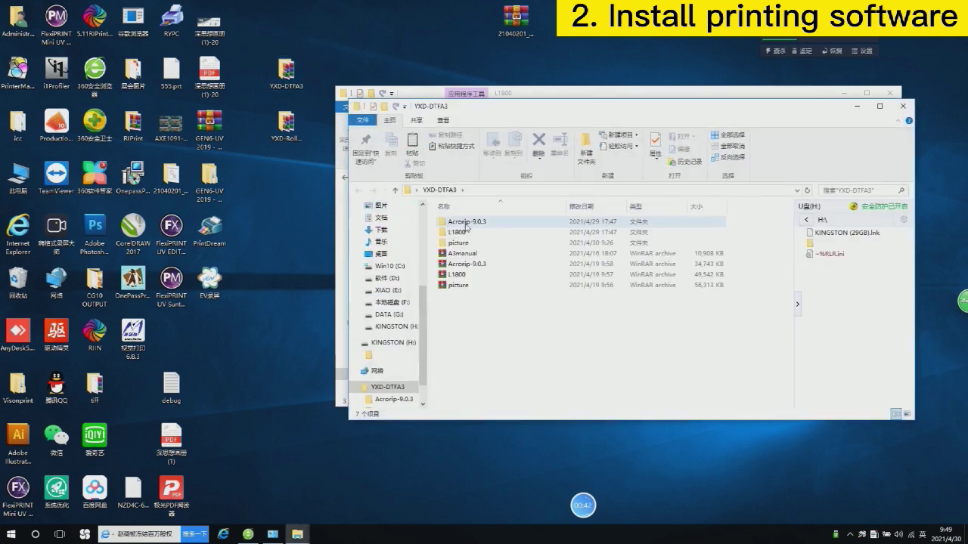
{"action": "double_click", "coordinate": [498, 224]}
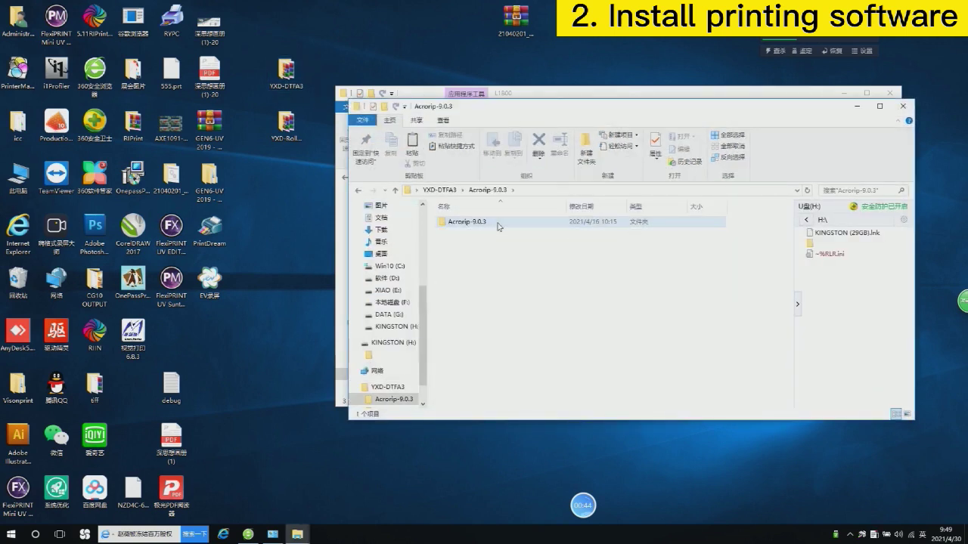
{"action": "left_click", "coordinate": [497, 225]}
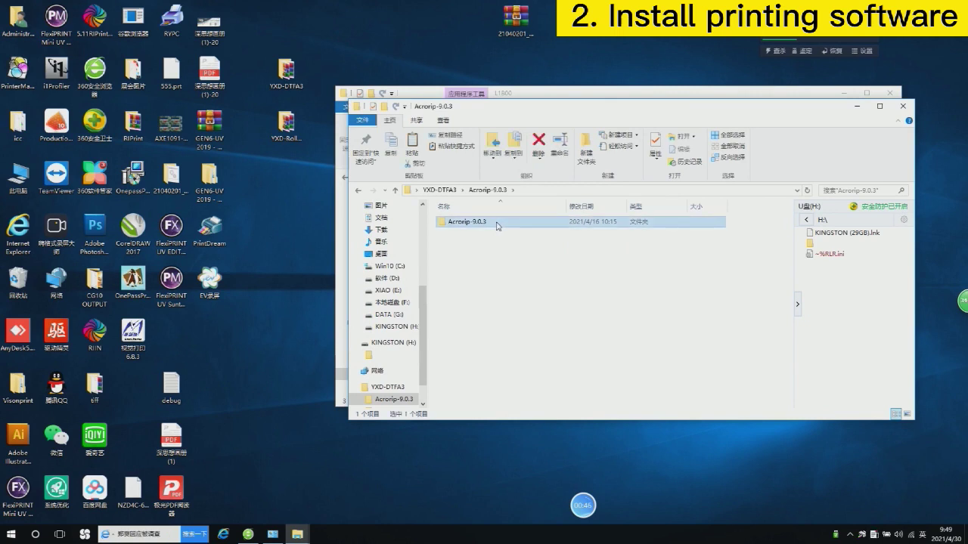
{"action": "double_click", "coordinate": [496, 223]}
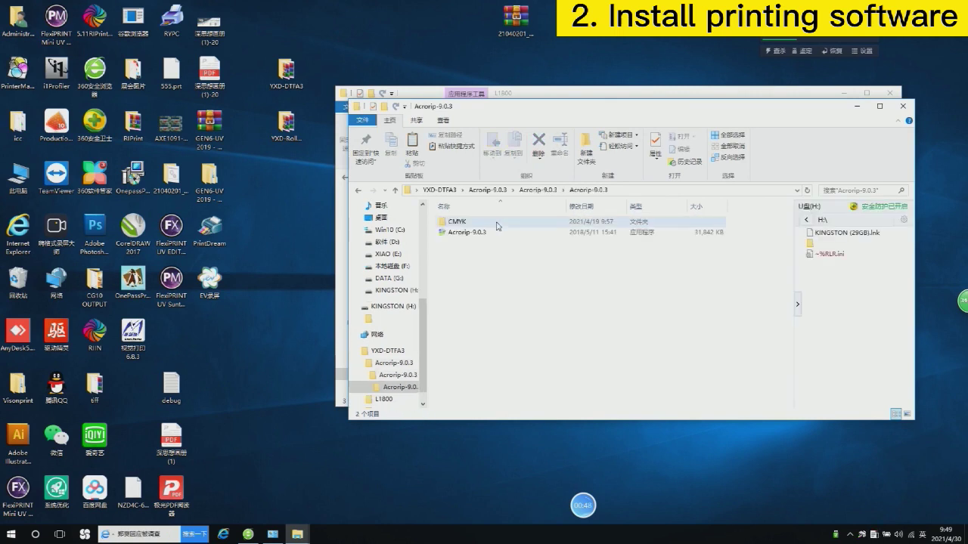
{"action": "left_click", "coordinate": [511, 233]}
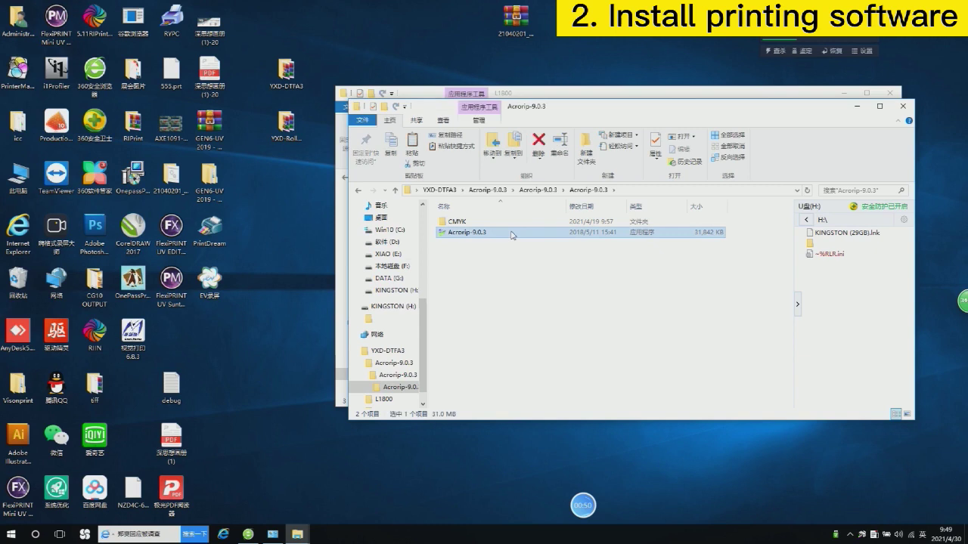
{"action": "double_click", "coordinate": [512, 233]}
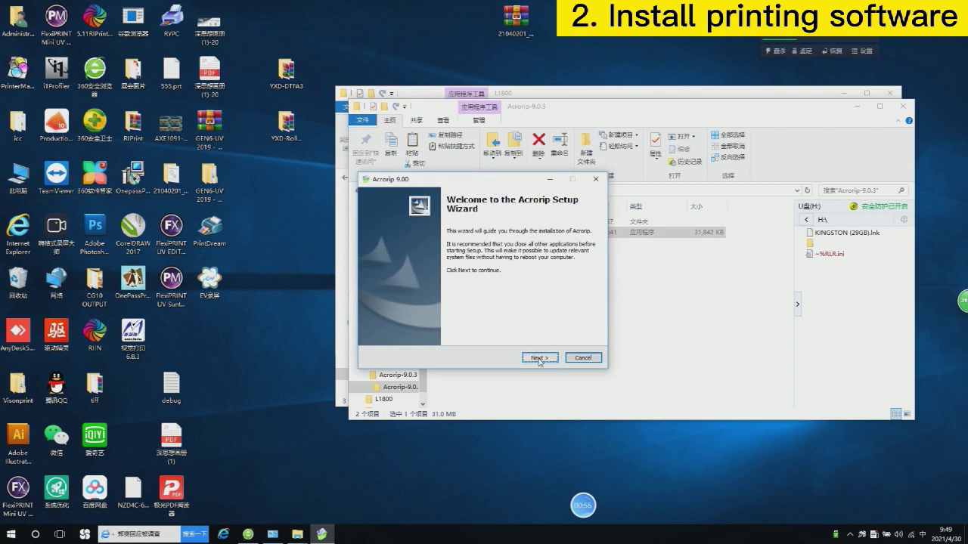
Step: Go through the Acrorip setup wizard, keeping shortcut creation in the Acrorip 9.00 Start Menu folder, and start the installation
{"action": "left_click", "coordinate": [539, 358]}
{"action": "left_click", "coordinate": [539, 358]}
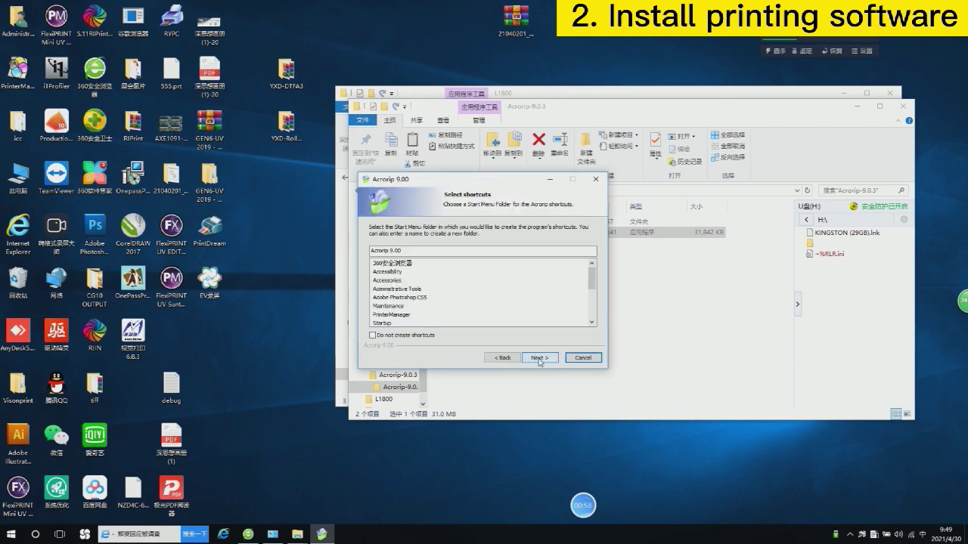
{"action": "left_click", "coordinate": [422, 338]}
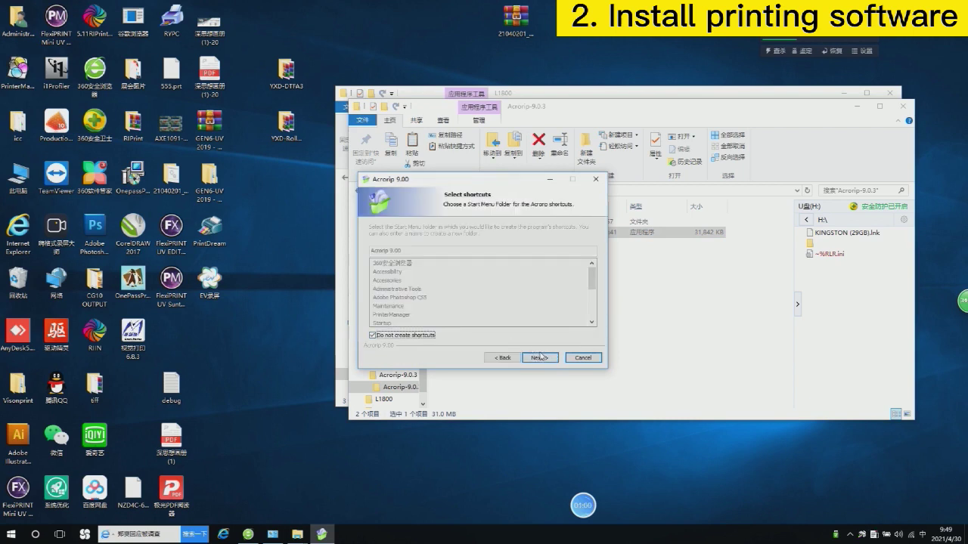
{"action": "left_click", "coordinate": [394, 339]}
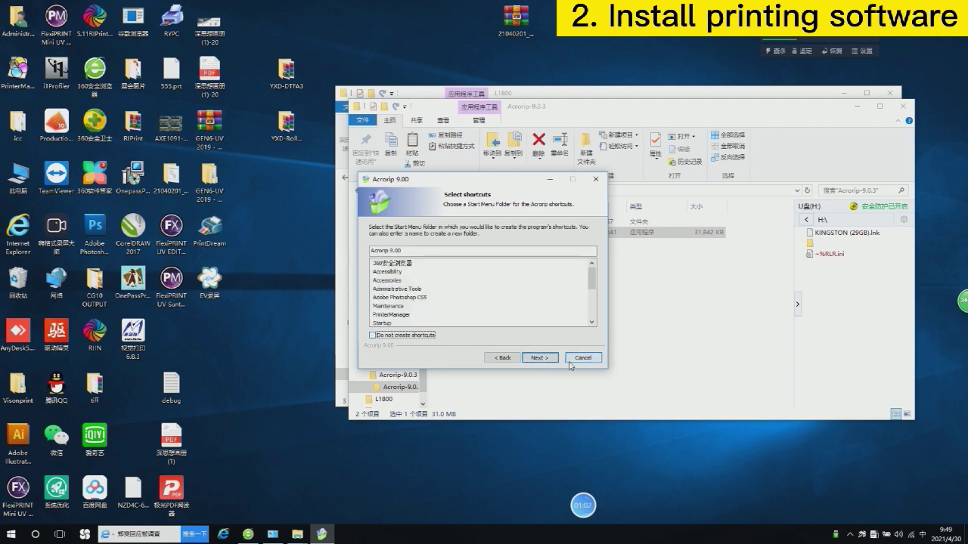
{"action": "left_click", "coordinate": [542, 359]}
{"action": "left_click", "coordinate": [540, 358]}
{"action": "left_click", "coordinate": [540, 358]}
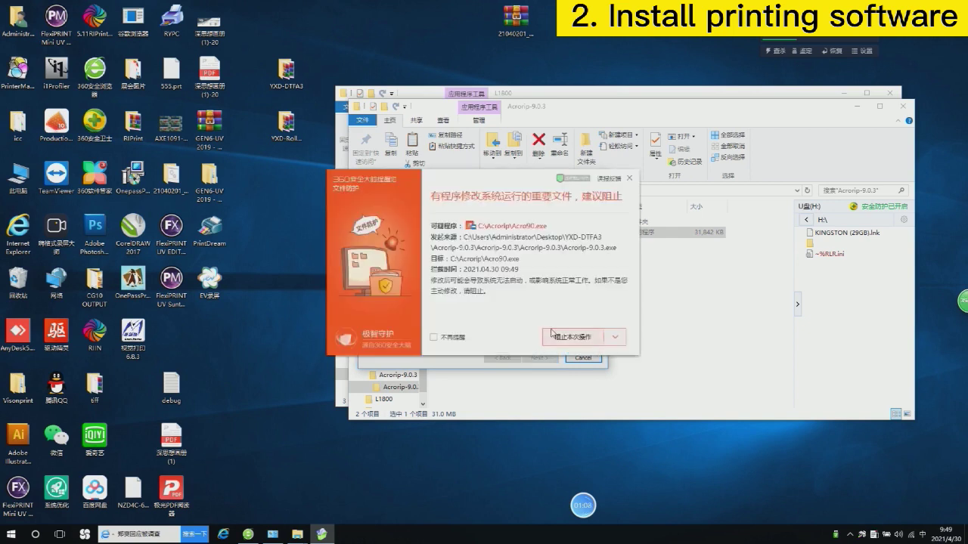
Step: Allow the installer's file changes in the 360 security alert without further reminders and finish the Acrorip setup
{"action": "left_click", "coordinate": [462, 338]}
{"action": "left_click", "coordinate": [616, 337]}
{"action": "left_click", "coordinate": [586, 378]}
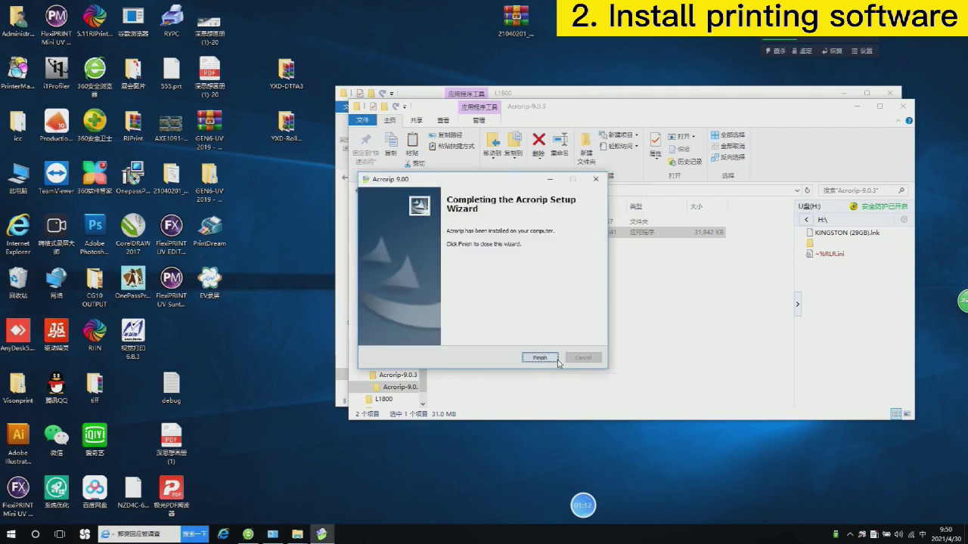
{"action": "left_click", "coordinate": [540, 358]}
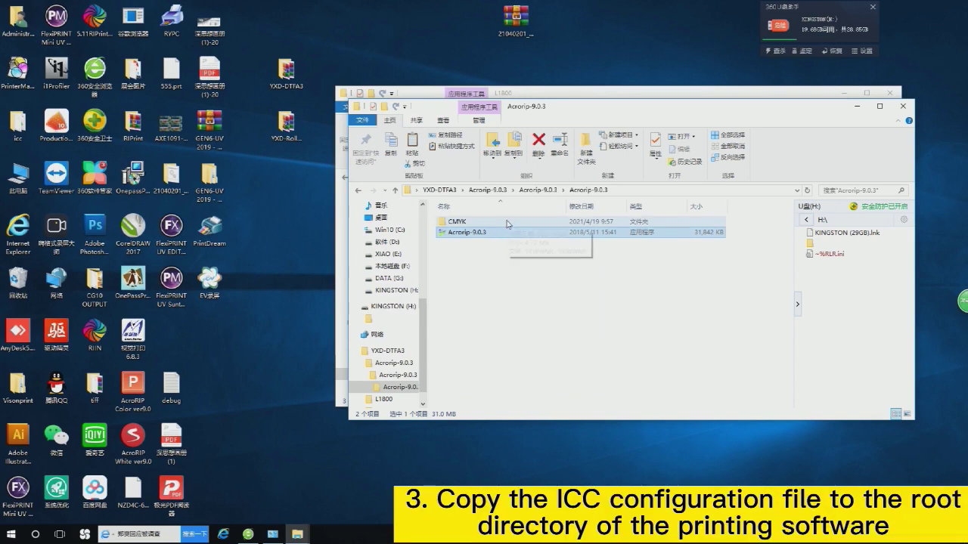
Step: Copy the YKWWMC ICC profile from the CMYK folder next to the Acrorip installer
{"action": "left_click", "coordinate": [507, 222]}
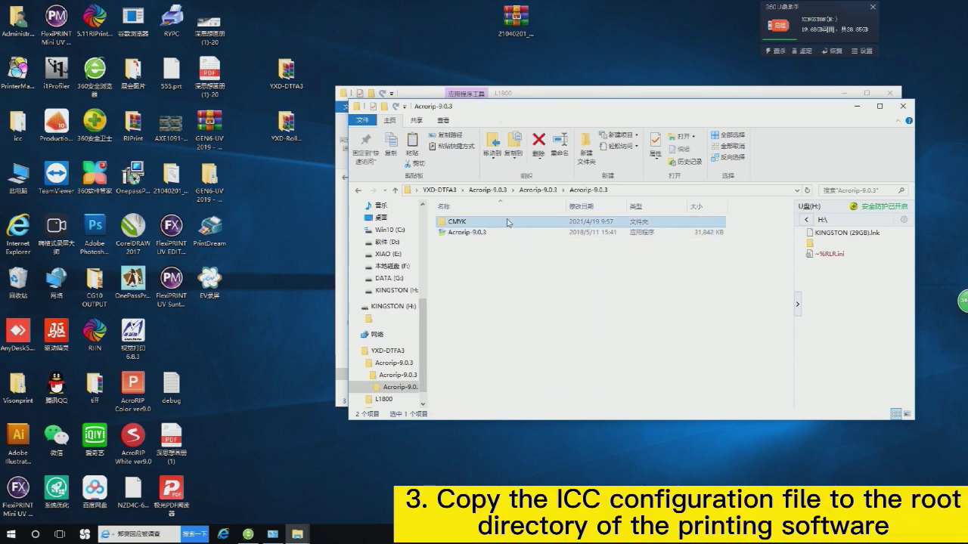
{"action": "double_click", "coordinate": [507, 222]}
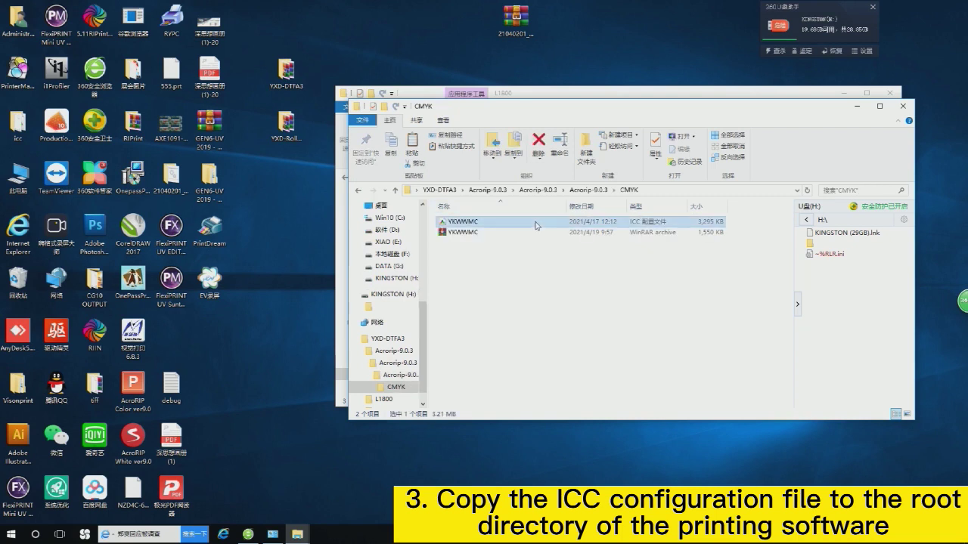
{"action": "right_click", "coordinate": [536, 224]}
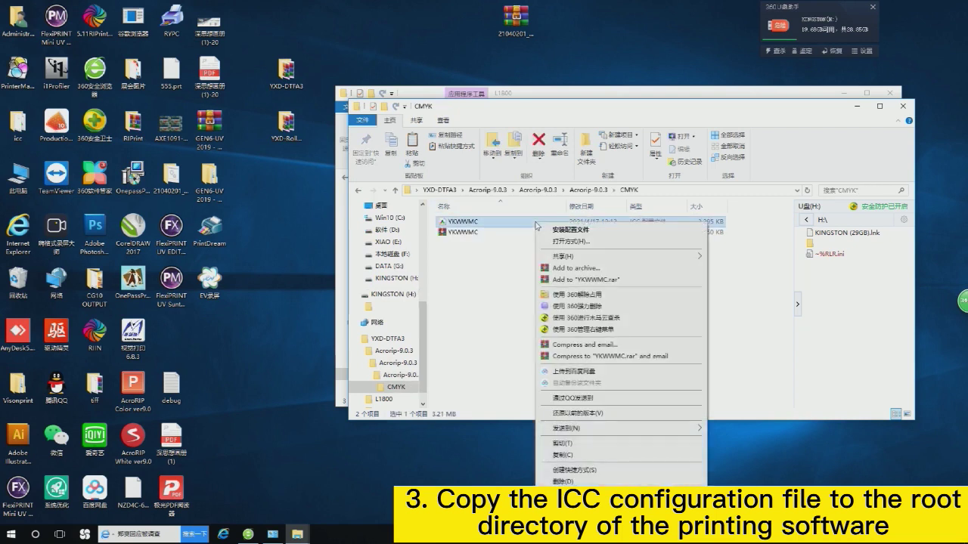
{"action": "left_click", "coordinate": [574, 456]}
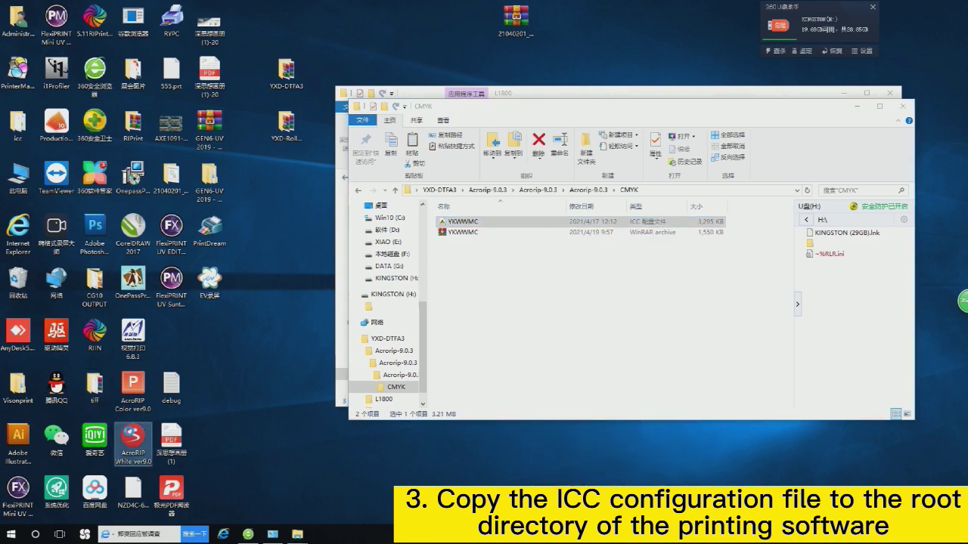
Step: Paste the ICC profile into Profile\Cmyk under the AcroRIP White ver9.0 file location, replacing the existing YKWWMC.icc
{"action": "right_click", "coordinate": [132, 437]}
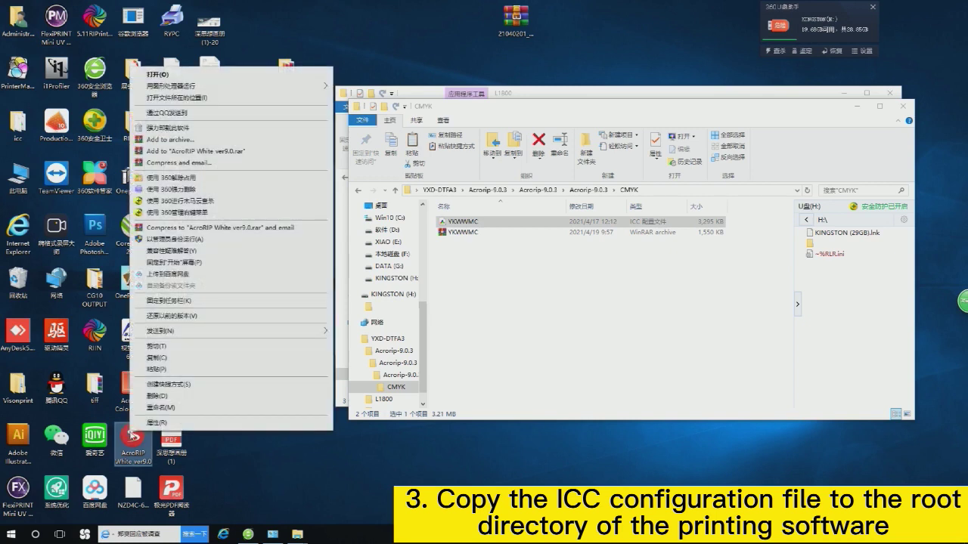
{"action": "left_click", "coordinate": [188, 99]}
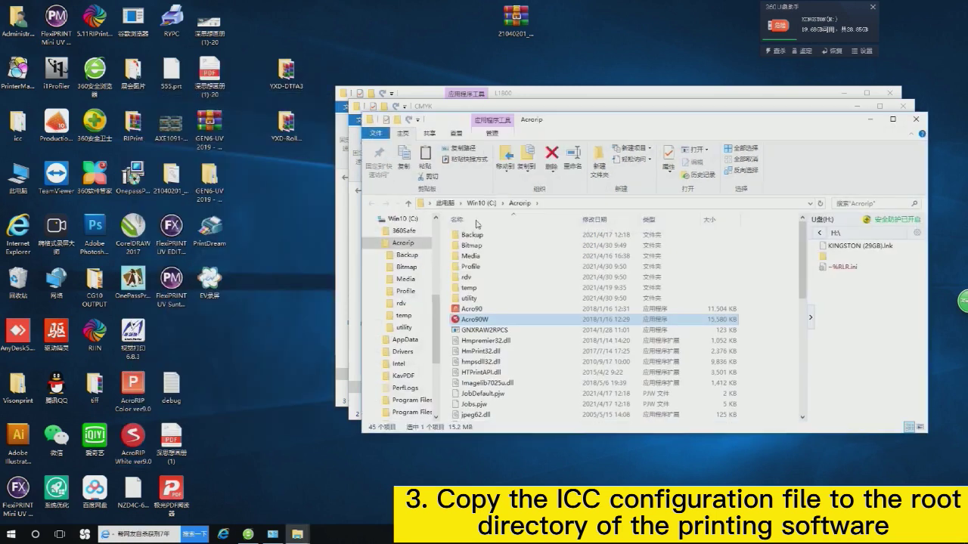
{"action": "double_click", "coordinate": [520, 271]}
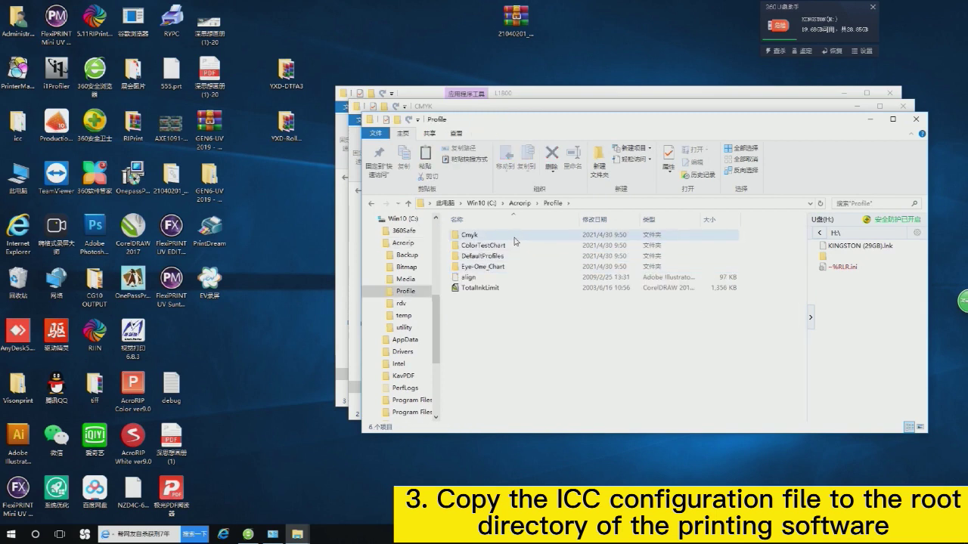
{"action": "double_click", "coordinate": [515, 238]}
{"action": "right_click", "coordinate": [524, 306]}
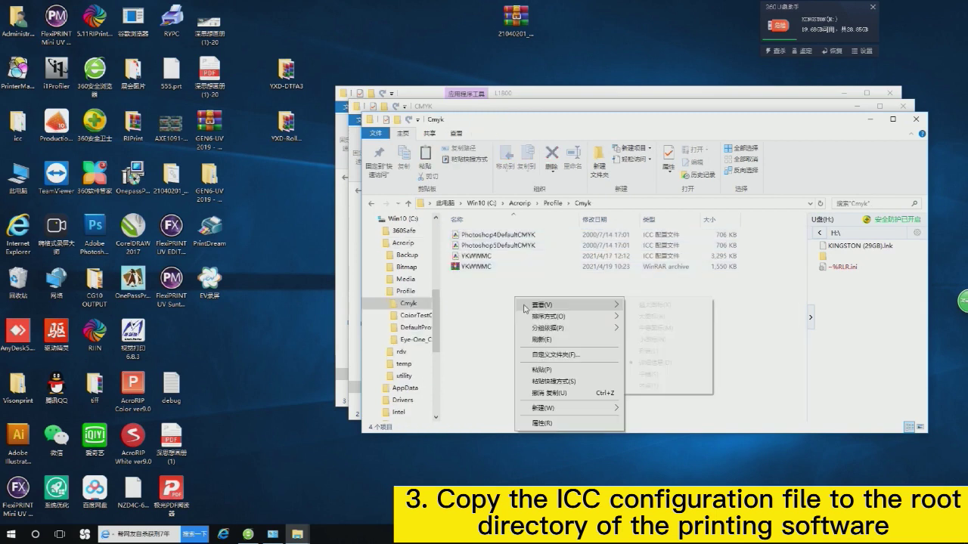
{"action": "left_click", "coordinate": [550, 370]}
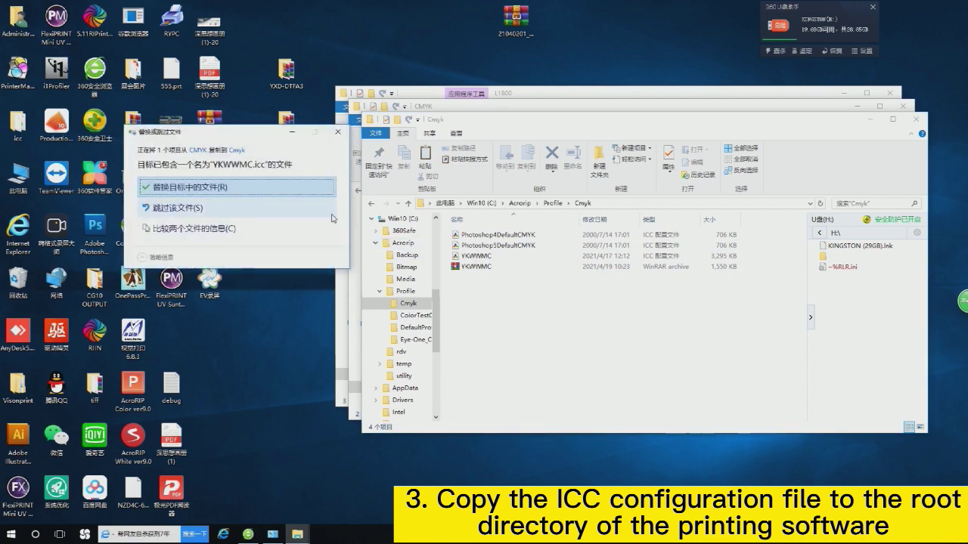
{"action": "left_click", "coordinate": [281, 194]}
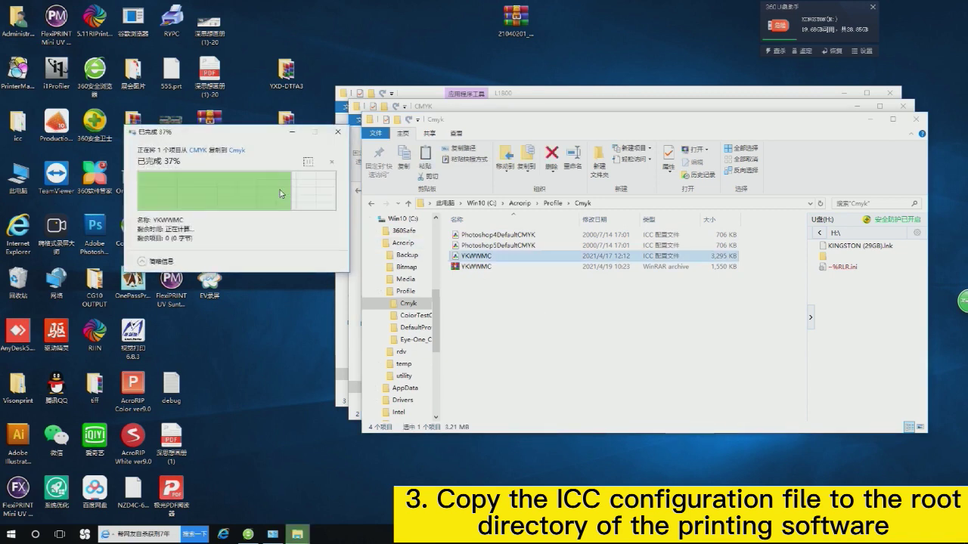
{"action": "left_click", "coordinate": [568, 302]}
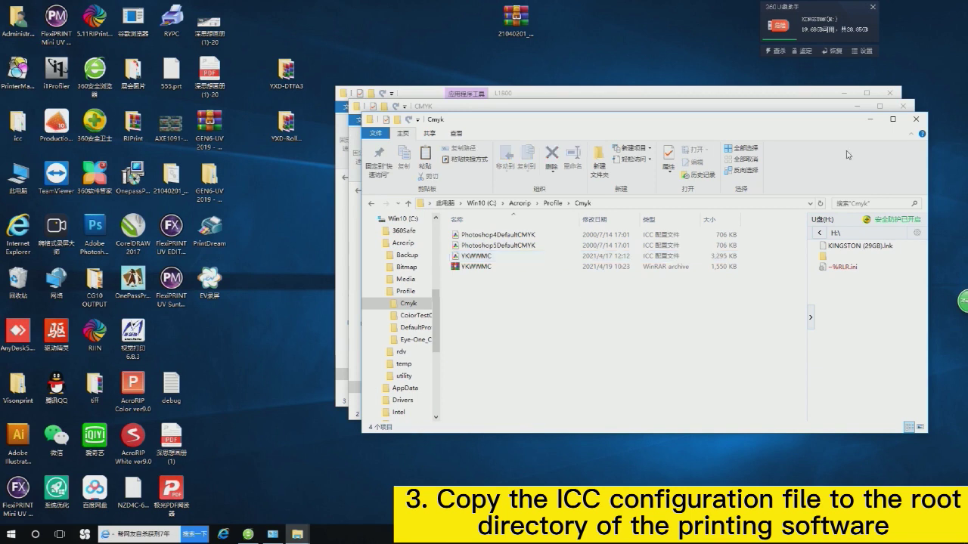
Step: Close both CMYK folder windows, return the L1800 window to the YXD-DTFA3 folder and minimize it
{"action": "left_click", "coordinate": [914, 123]}
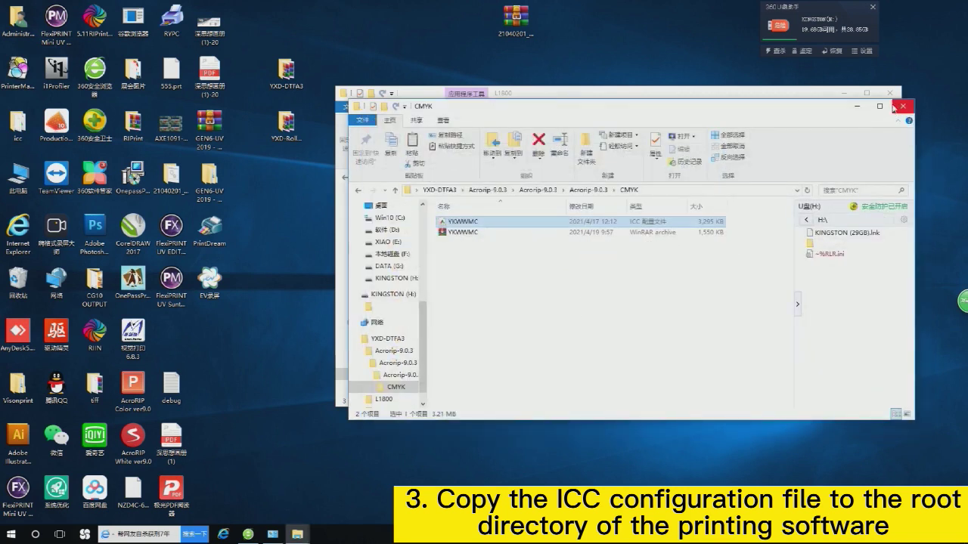
{"action": "left_click", "coordinate": [899, 107]}
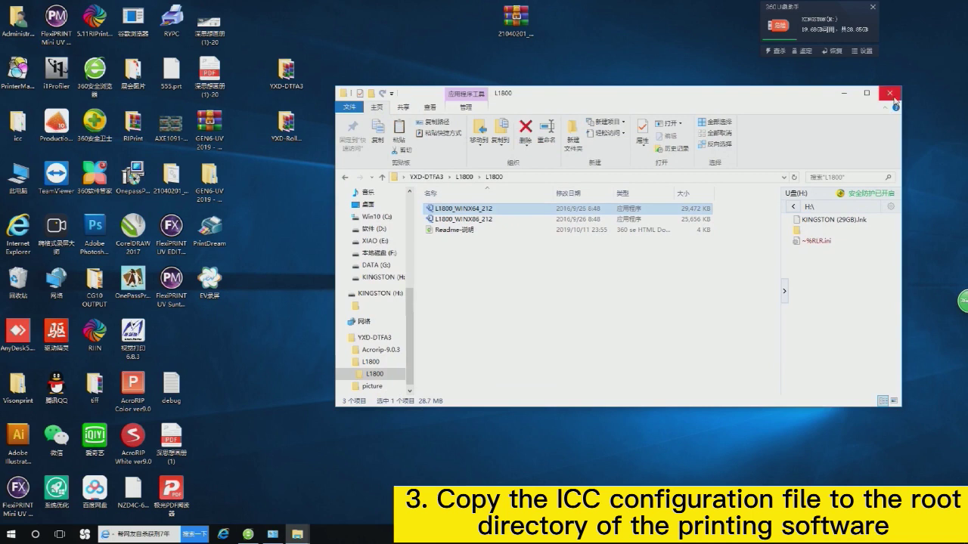
{"action": "left_click", "coordinate": [427, 177]}
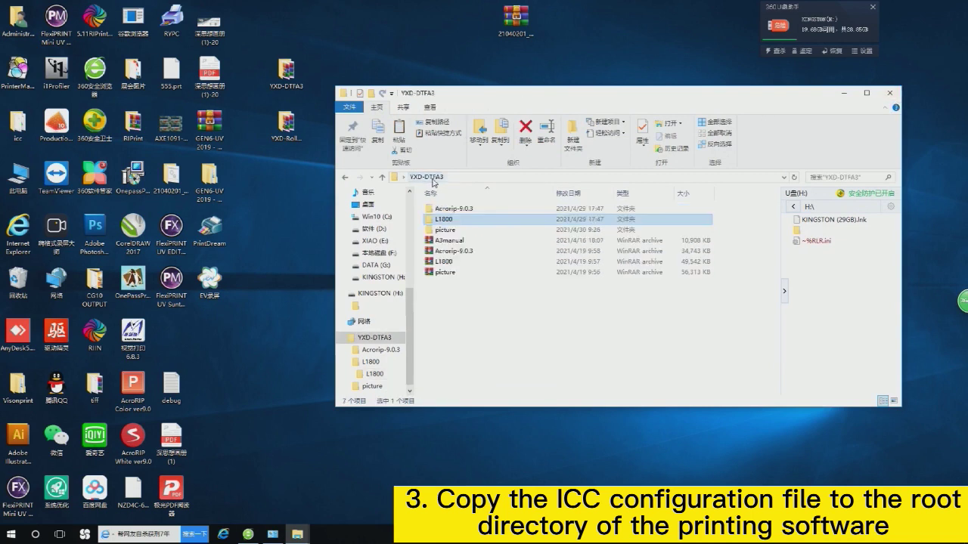
{"action": "left_click", "coordinate": [841, 93]}
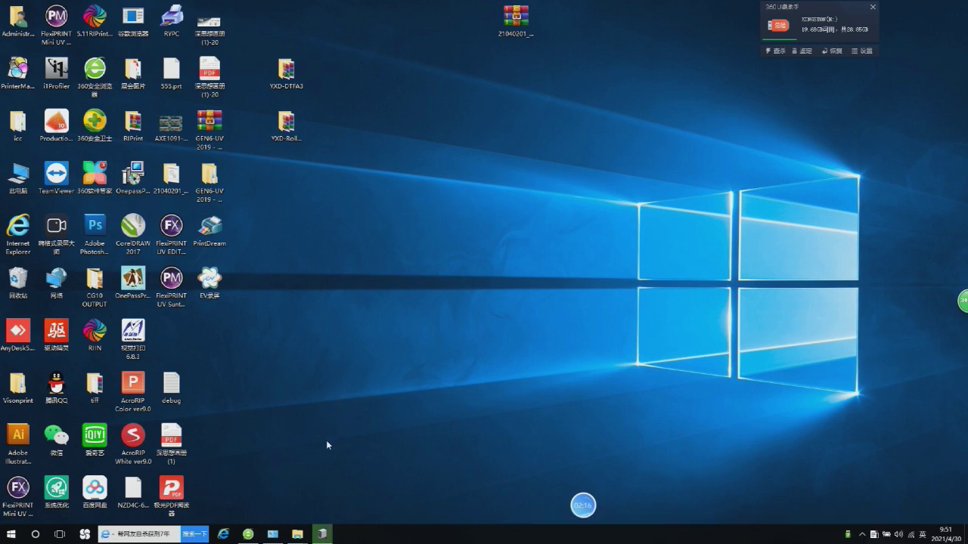
Step: Move the AcroRIP White ver9.0 shortcut to a free area of the desktop and launch the program
{"action": "left_click", "coordinate": [132, 444]}
{"action": "left_click_drag", "start_coordinate": [131, 444], "coordinate": [290, 343]}
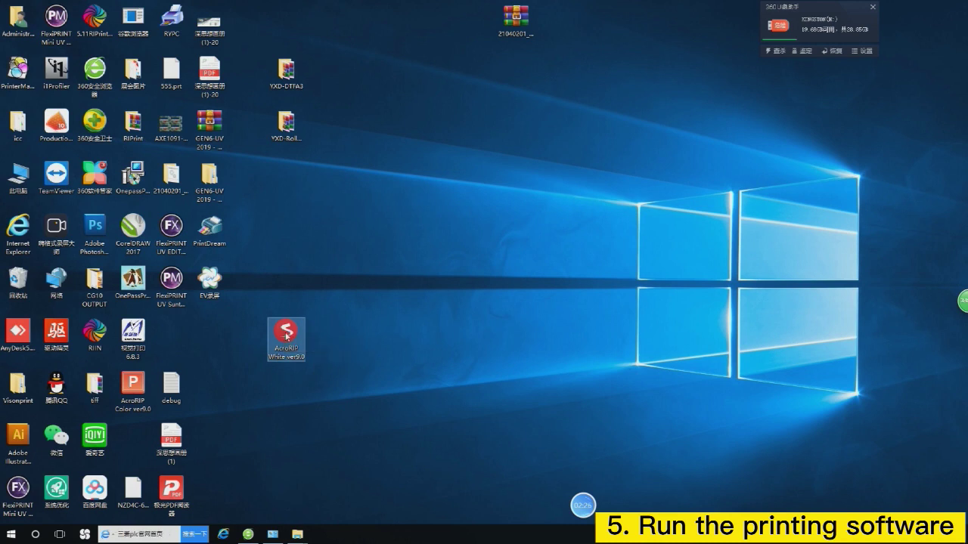
{"action": "double_click", "coordinate": [286, 336]}
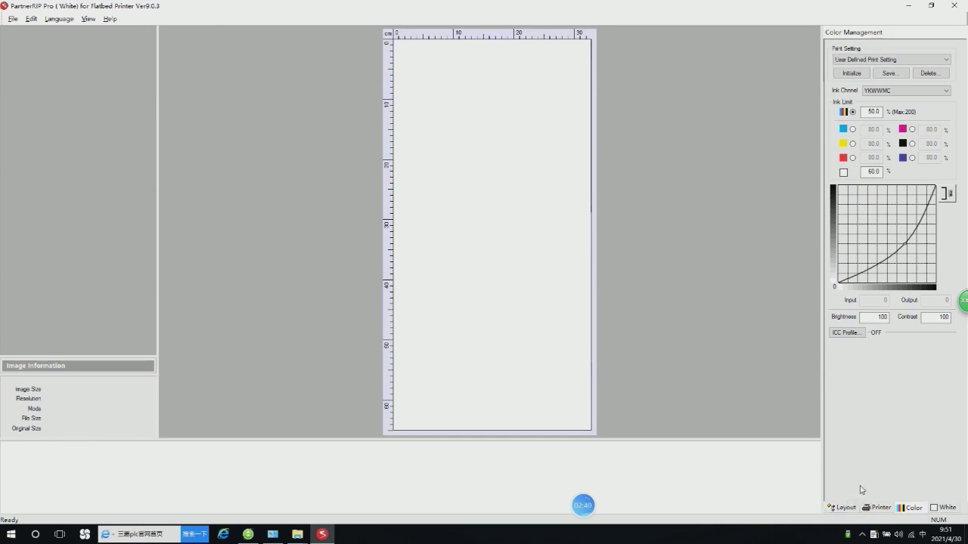
Step: Set the printer port to USB001 <EPSON L1800 Series> in the printer settings
{"action": "left_click", "coordinate": [844, 508]}
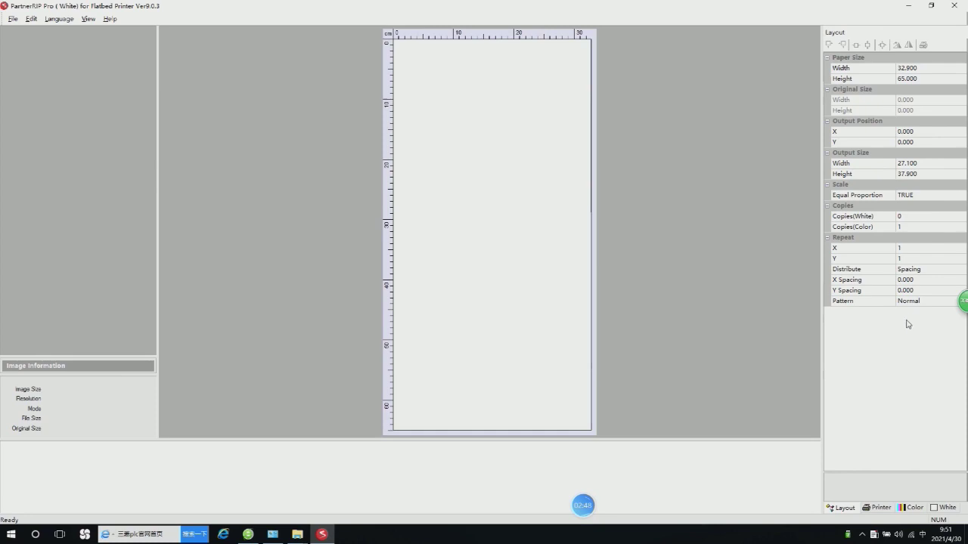
{"action": "left_click", "coordinate": [877, 508]}
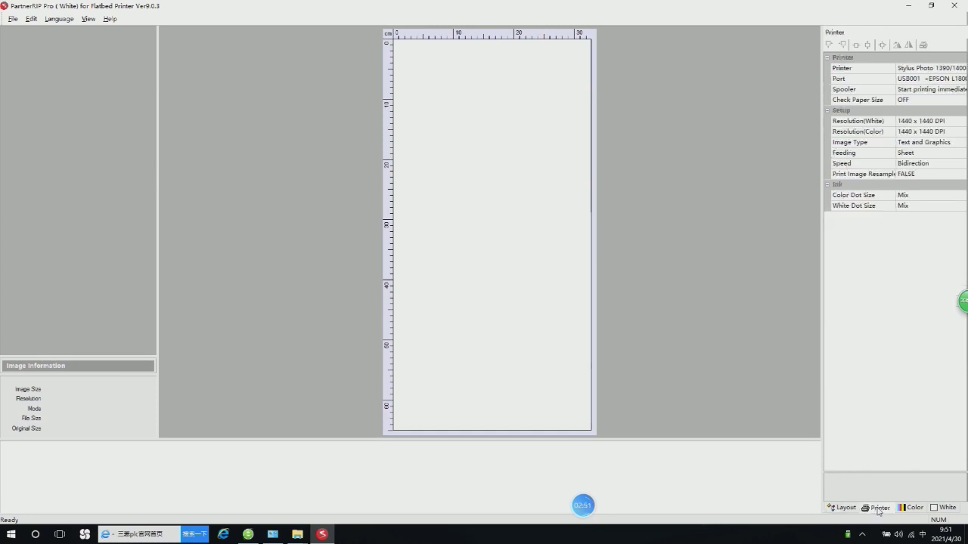
{"action": "left_click", "coordinate": [959, 81]}
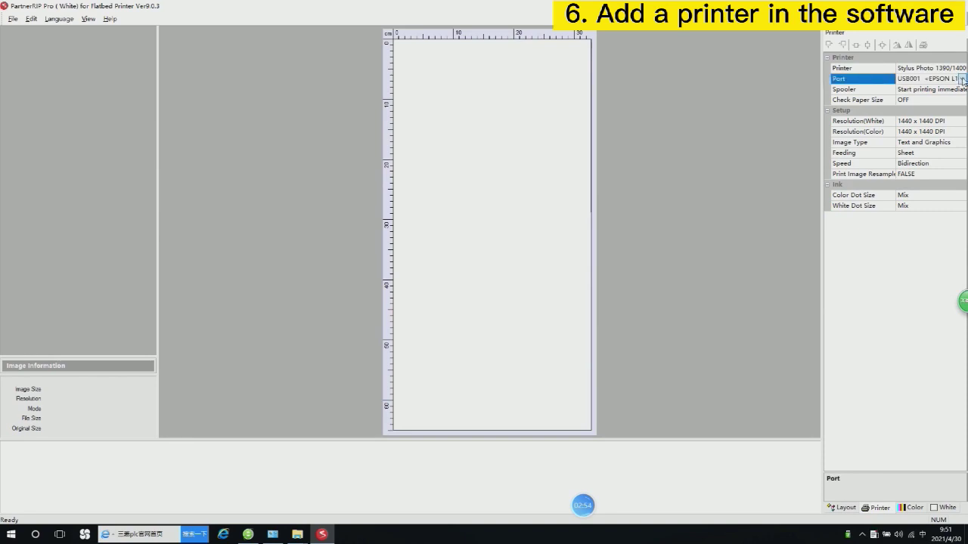
{"action": "left_click", "coordinate": [962, 80]}
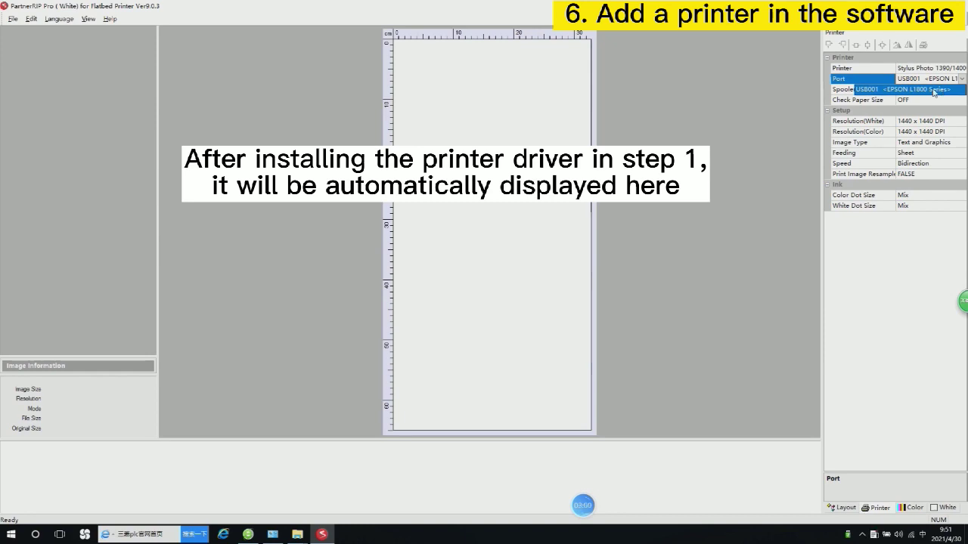
{"action": "left_click", "coordinate": [934, 90]}
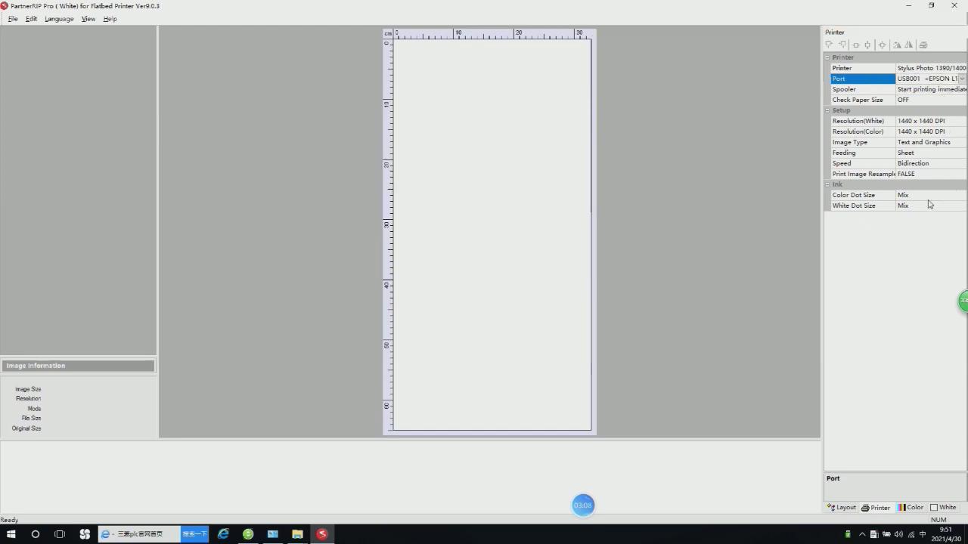
Step: Enable the ICC output profile in the color settings and select YKWWMC.icc for it
{"action": "left_click", "coordinate": [913, 507]}
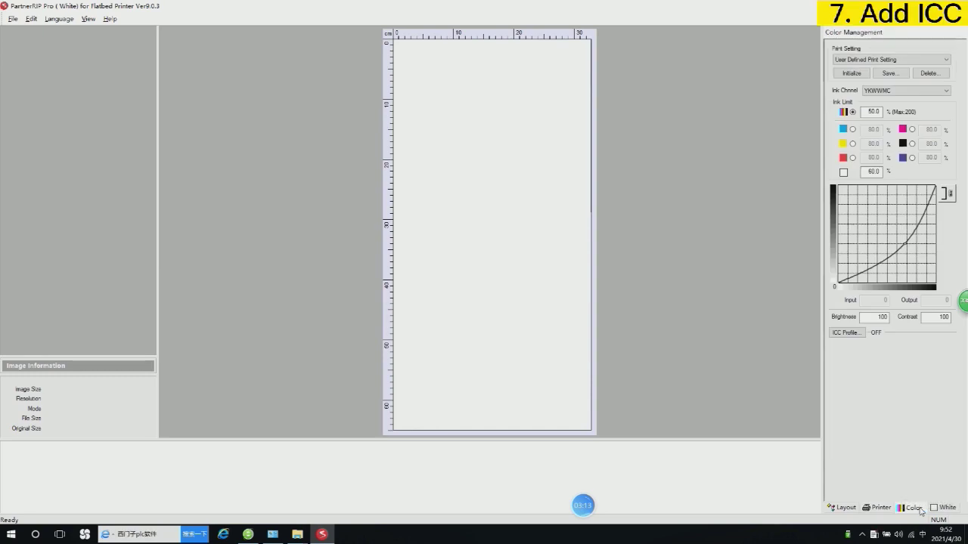
{"action": "left_click", "coordinate": [846, 333]}
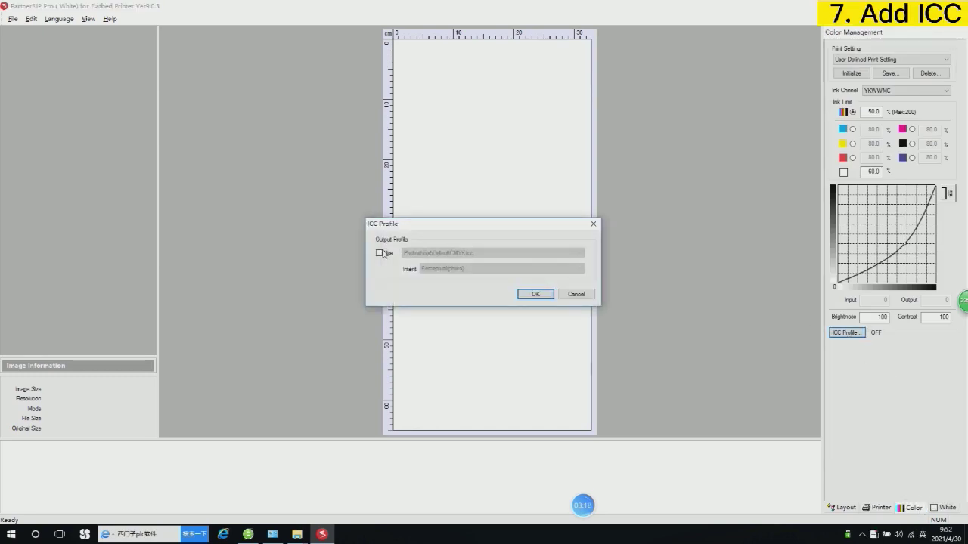
{"action": "left_click", "coordinate": [380, 253]}
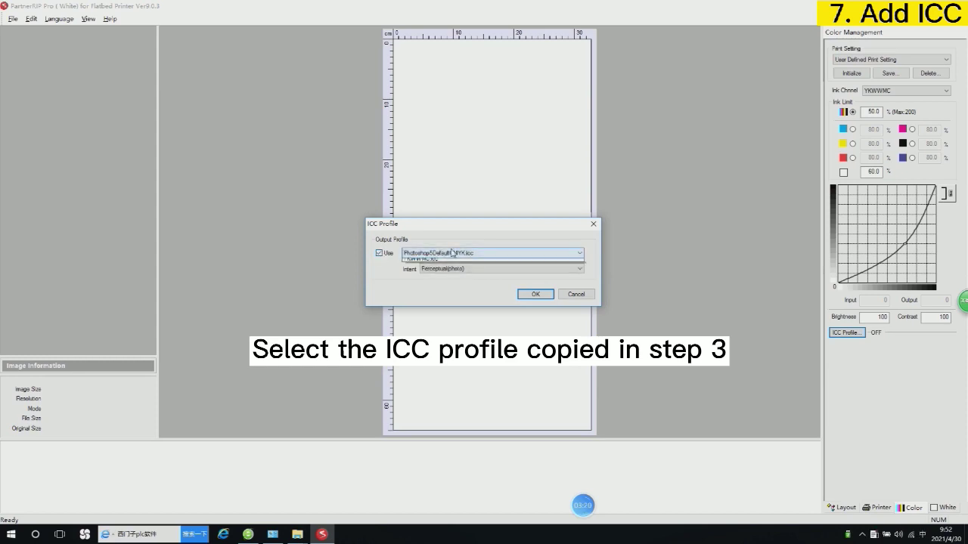
{"action": "left_click", "coordinate": [454, 253]}
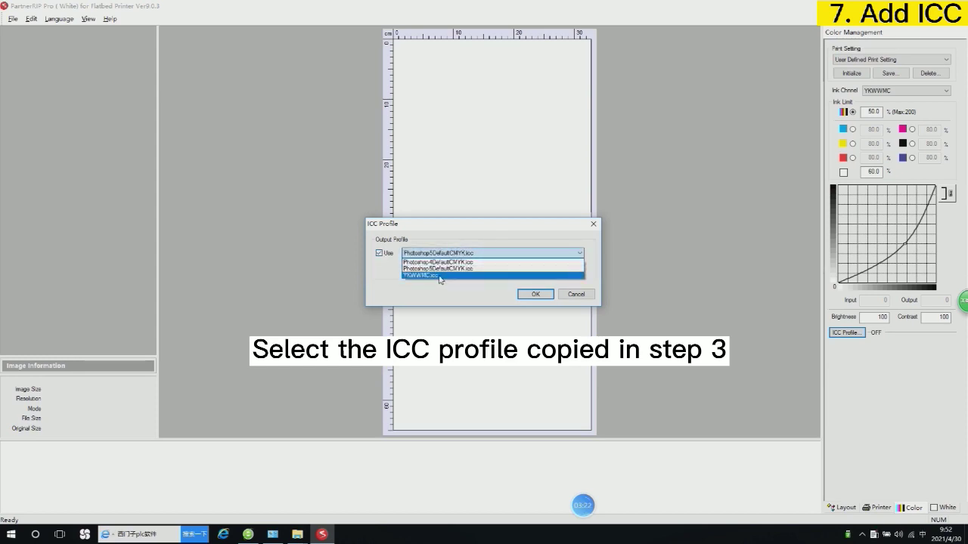
{"action": "left_click", "coordinate": [439, 276]}
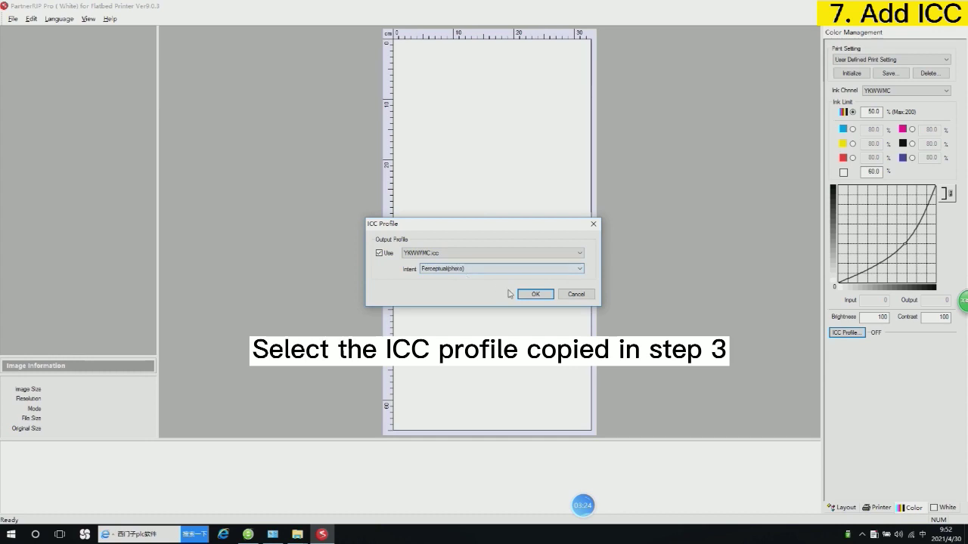
{"action": "left_click", "coordinate": [535, 295]}
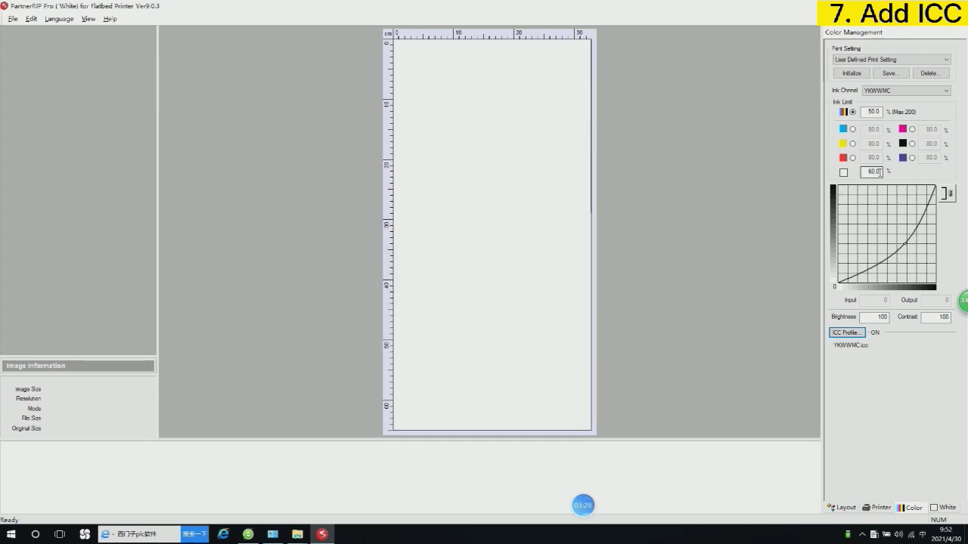
Step: Set the white ink limit to 100% in the color settings
{"action": "left_click_drag", "start_coordinate": [879, 172], "coordinate": [859, 177]}
{"action": "type", "text": "100"}
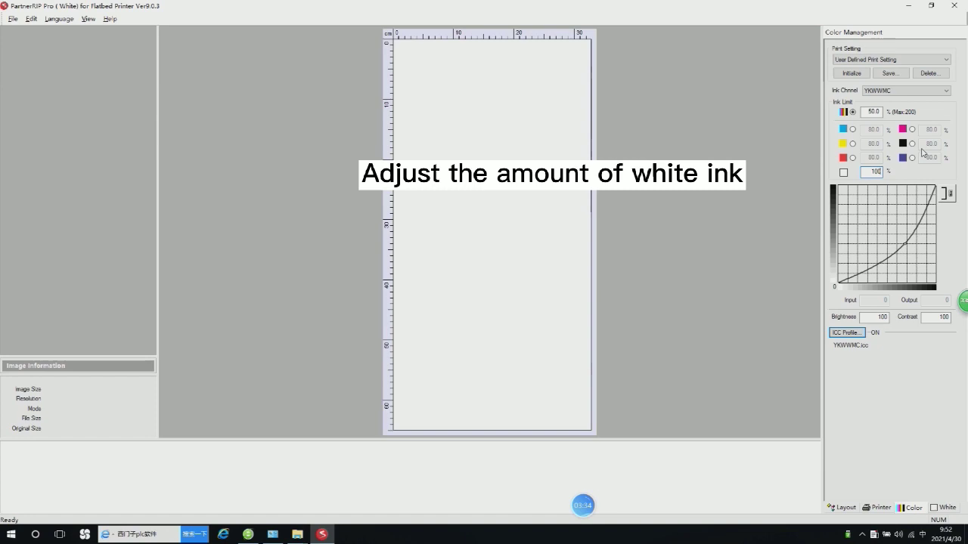
{"action": "left_click", "coordinate": [935, 317]}
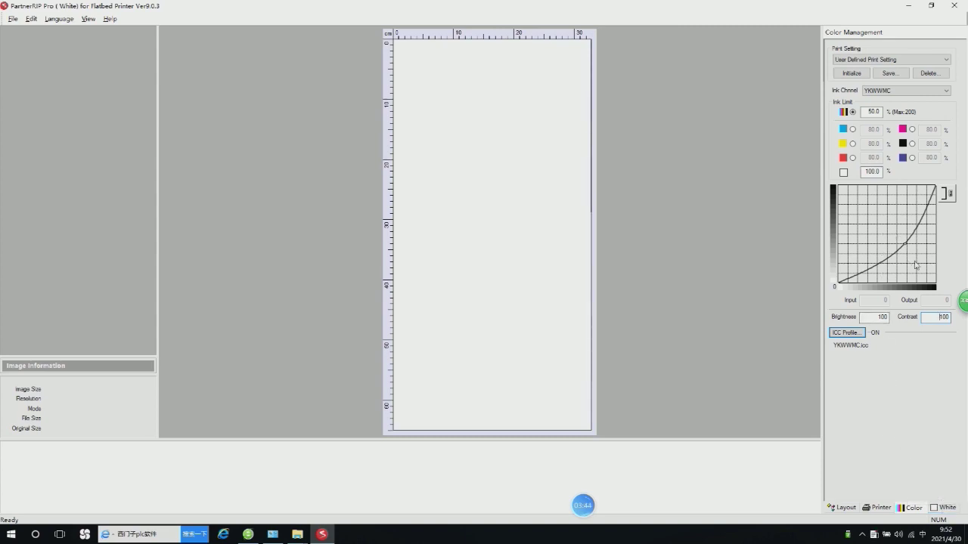
Step: Set the white layer generation to Spot Color(TIFF RGB) and return to the layout settings
{"action": "left_click", "coordinate": [943, 508]}
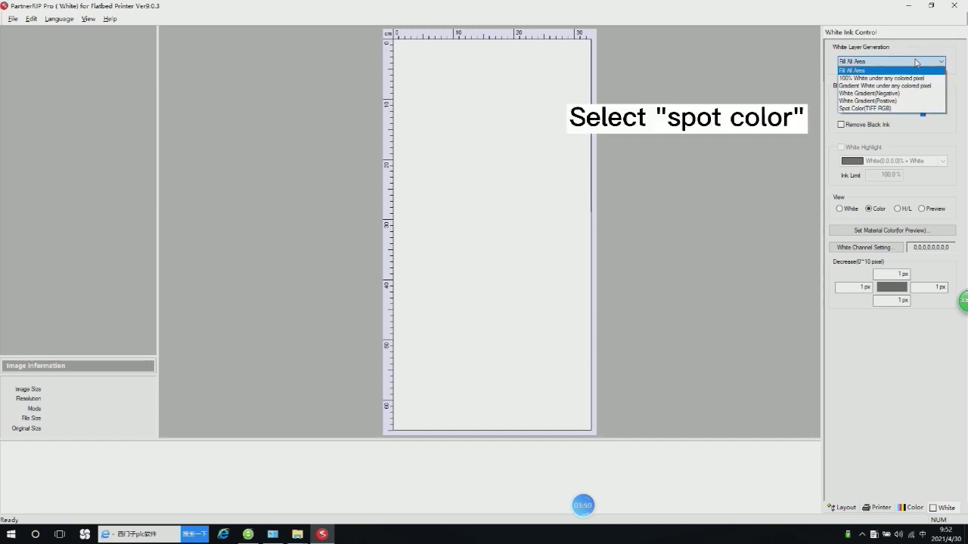
{"action": "left_click", "coordinate": [876, 109]}
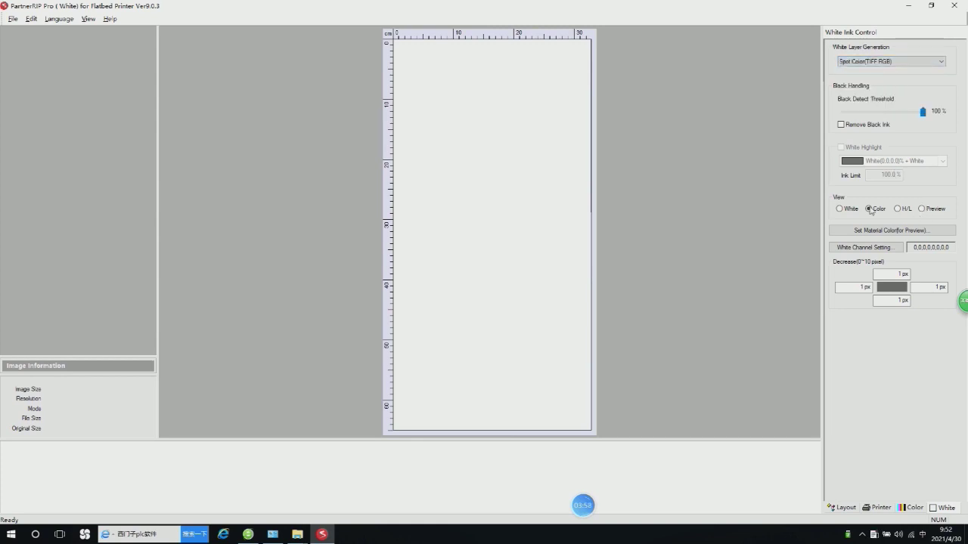
{"action": "left_click", "coordinate": [842, 508]}
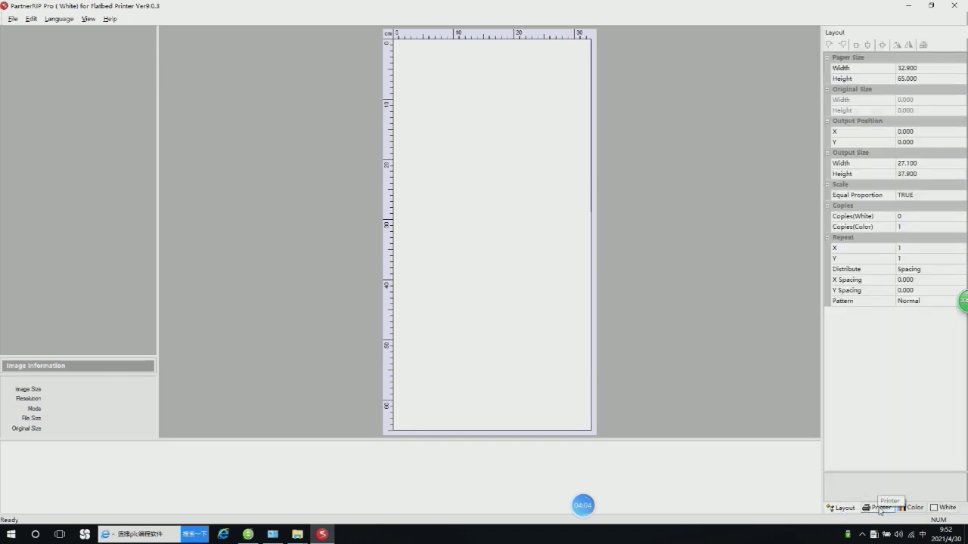
{"action": "left_click", "coordinate": [879, 509]}
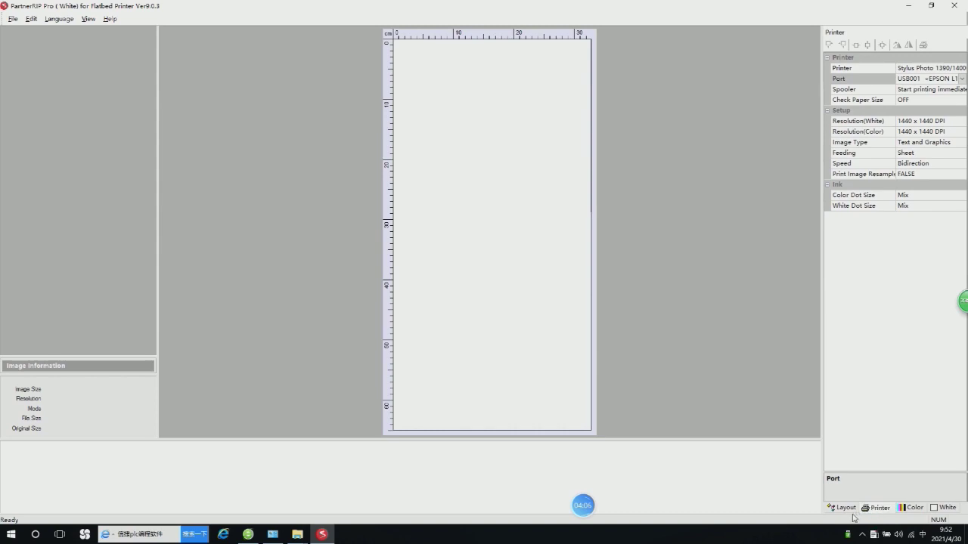
{"action": "left_click", "coordinate": [845, 509]}
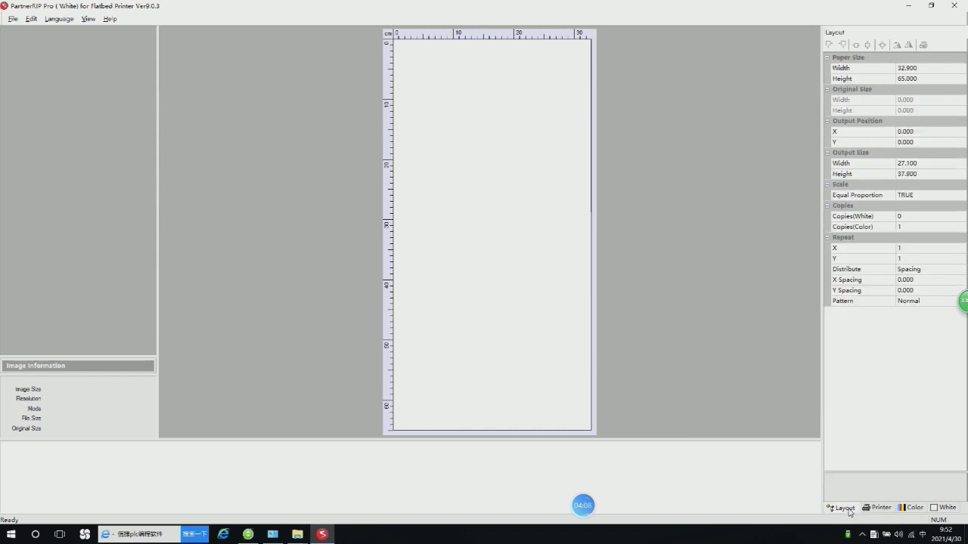
Step: Import the A4-02 image from the nested picture folder and center it horizontally on the page
{"action": "left_click", "coordinate": [12, 20]}
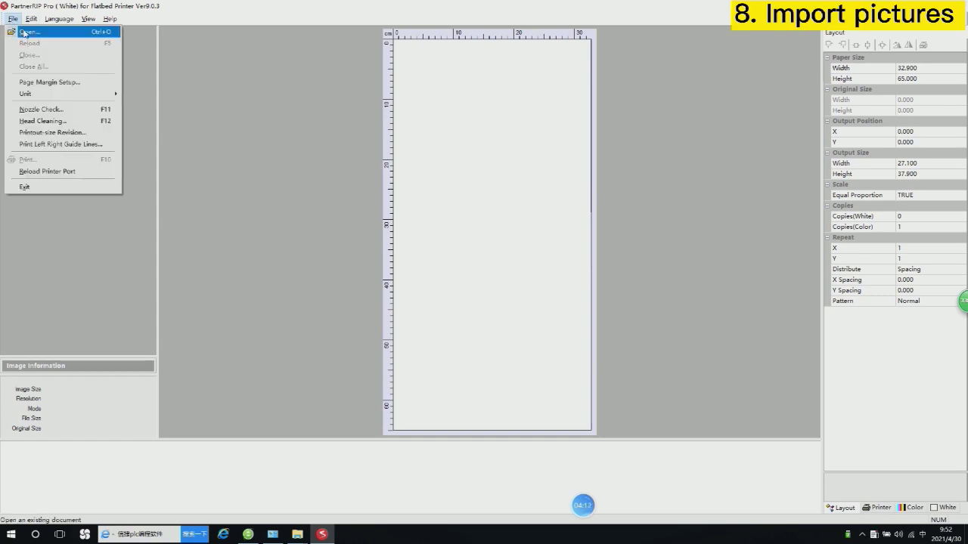
{"action": "left_click", "coordinate": [25, 33]}
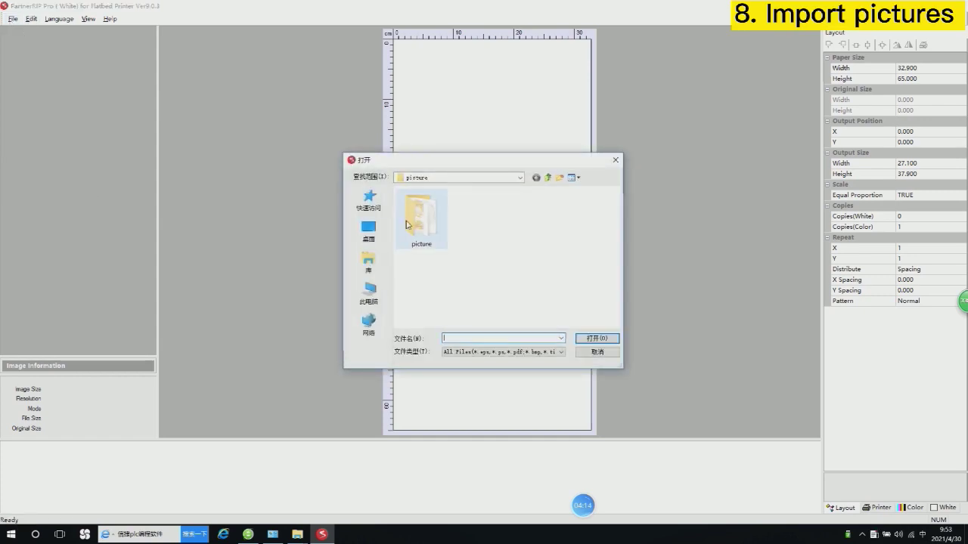
{"action": "double_click", "coordinate": [424, 218]}
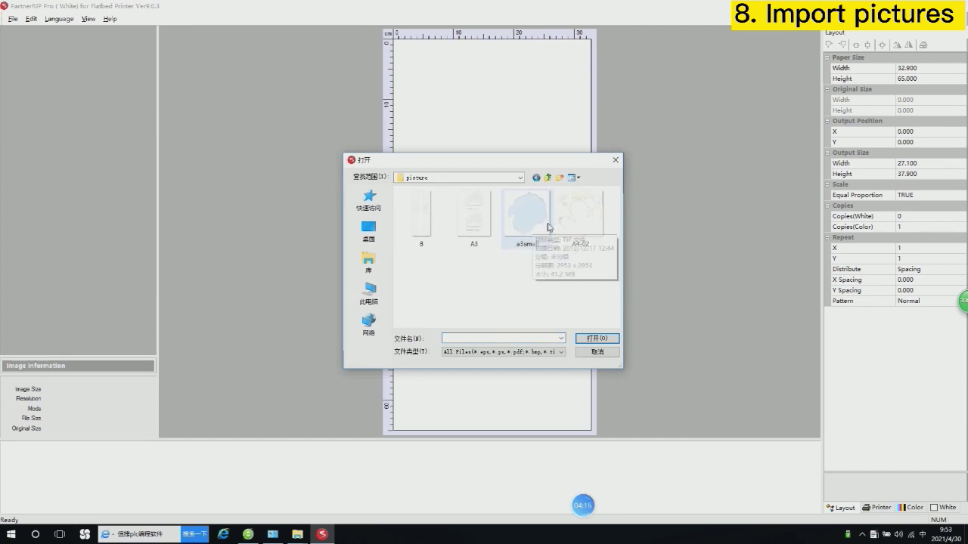
{"action": "left_click", "coordinate": [576, 216]}
{"action": "left_click", "coordinate": [597, 339]}
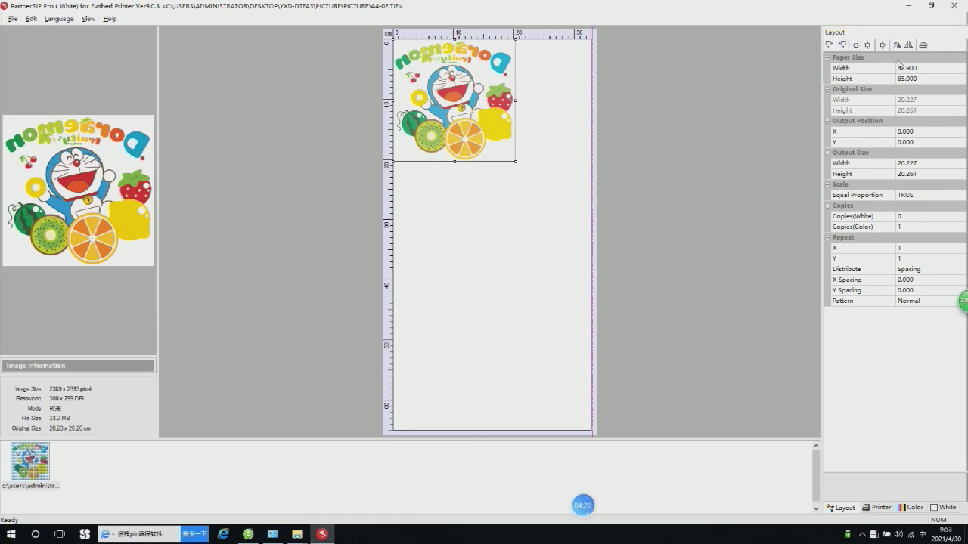
{"action": "left_click", "coordinate": [856, 45]}
Step: Set the paper size to a width of 30 cm and a height of 42 cm
{"action": "left_click", "coordinate": [925, 69]}
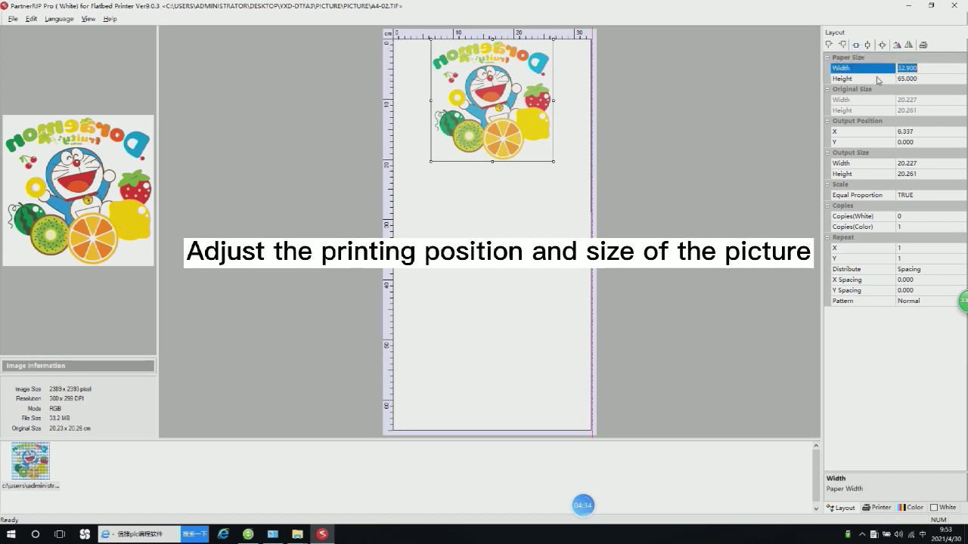
{"action": "type", "text": "30"}
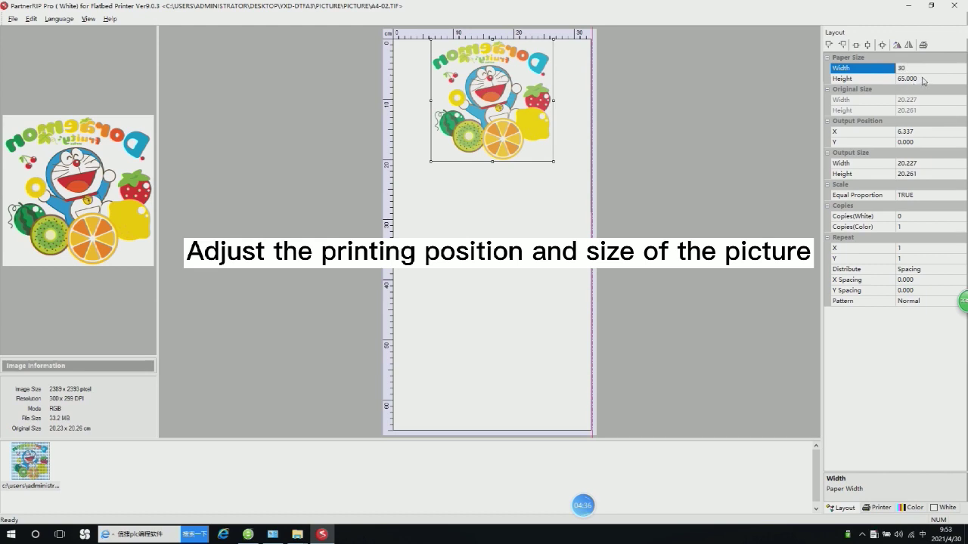
{"action": "key", "text": "Return"}
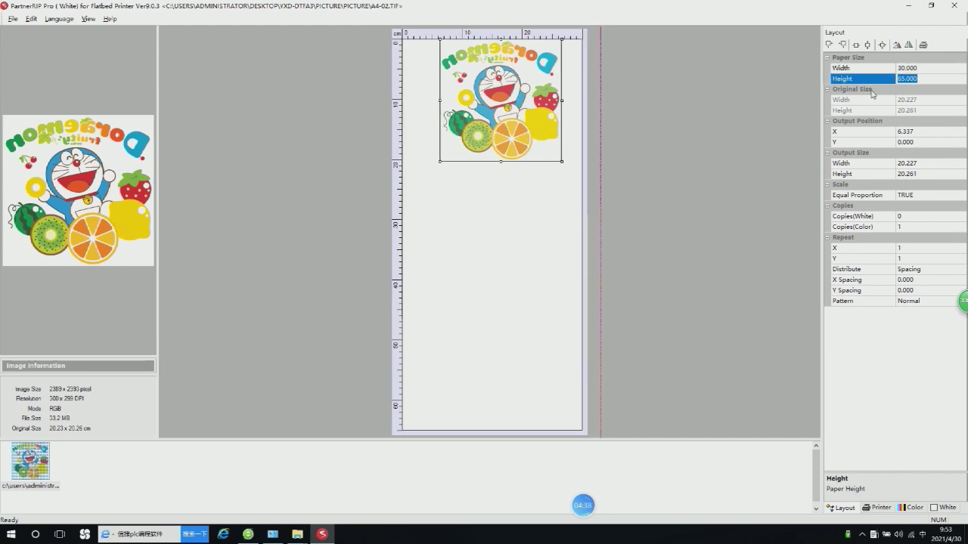
{"action": "type", "text": "42"}
{"action": "key", "text": "Return"}
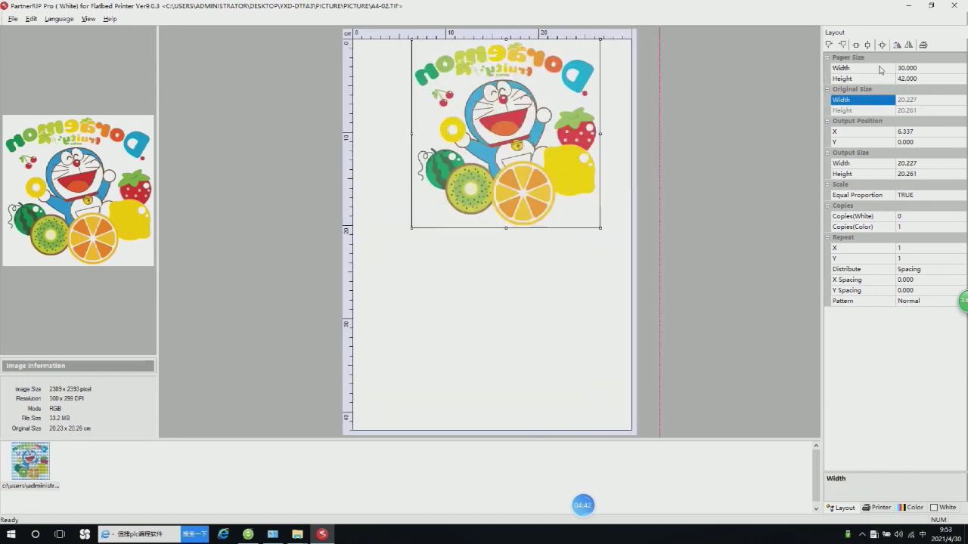
Step: Center the picture horizontally on the resized page and set its Y output position to 5 cm
{"action": "left_click", "coordinate": [923, 134]}
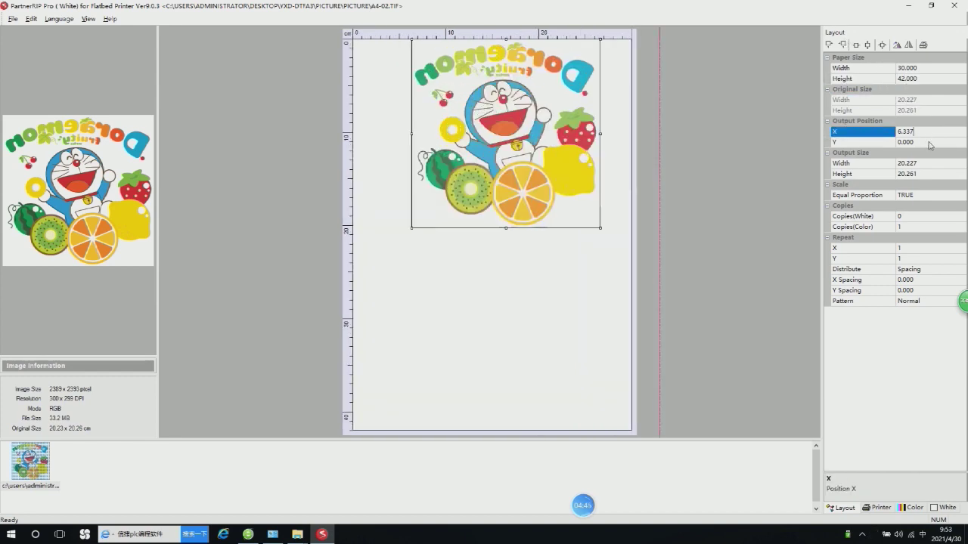
{"action": "left_click", "coordinate": [856, 45]}
{"action": "left_click", "coordinate": [907, 142]}
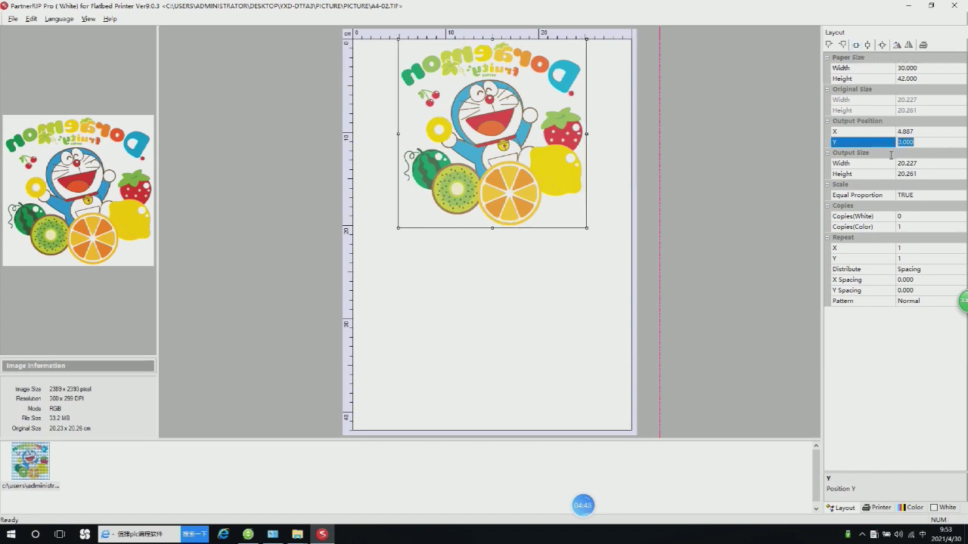
{"action": "type", "text": "5"}
{"action": "left_click", "coordinate": [920, 163]}
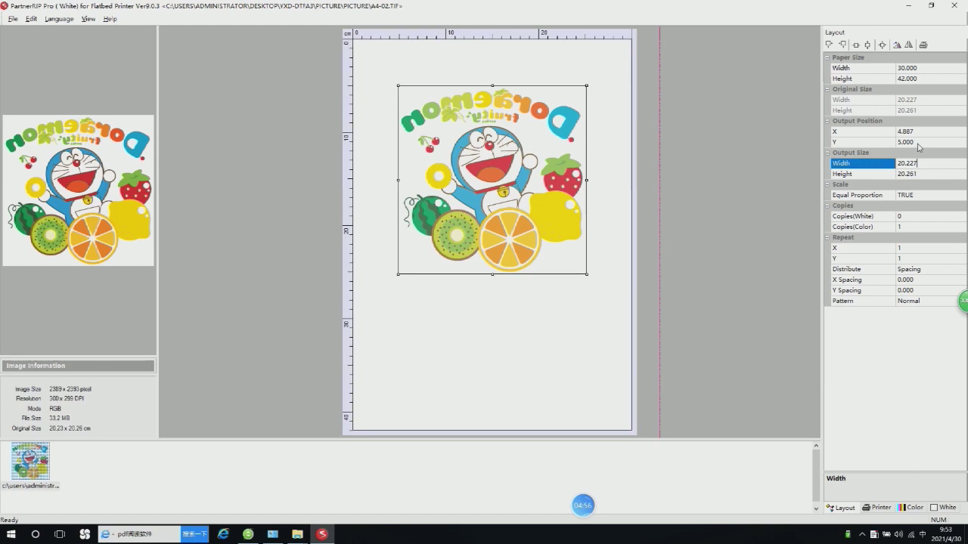
Step: Change the picture's Y output position to 3 cm
{"action": "left_click", "coordinate": [917, 142]}
{"action": "type", "text": "3"}
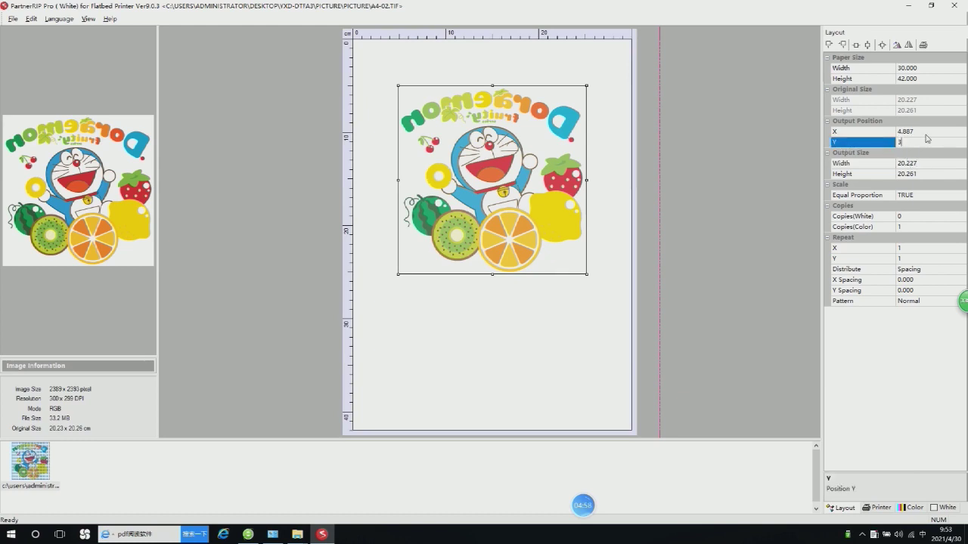
{"action": "key", "text": "Return"}
{"action": "left_click", "coordinate": [929, 173]}
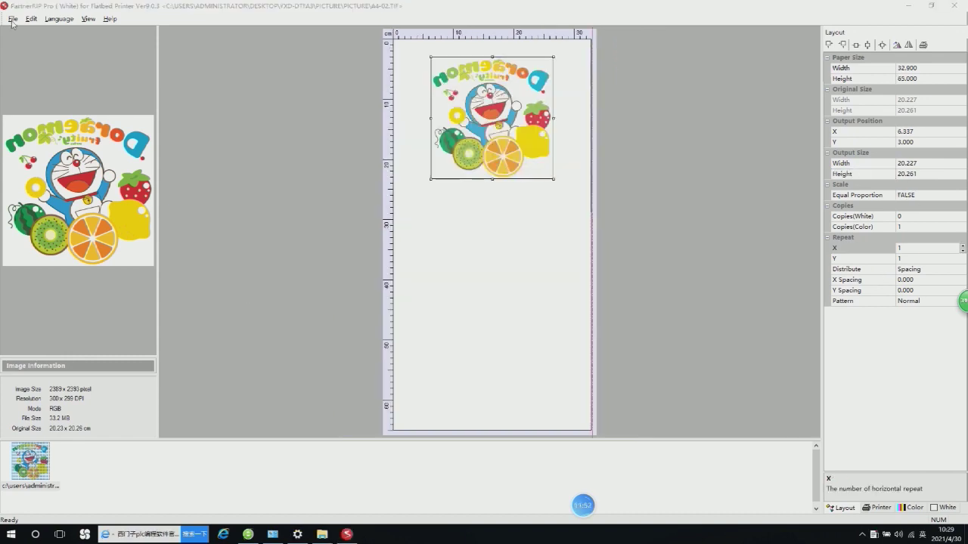
Step: Run the print head cleaning on the printer and accept the cleaning prompt
{"action": "left_click", "coordinate": [13, 19]}
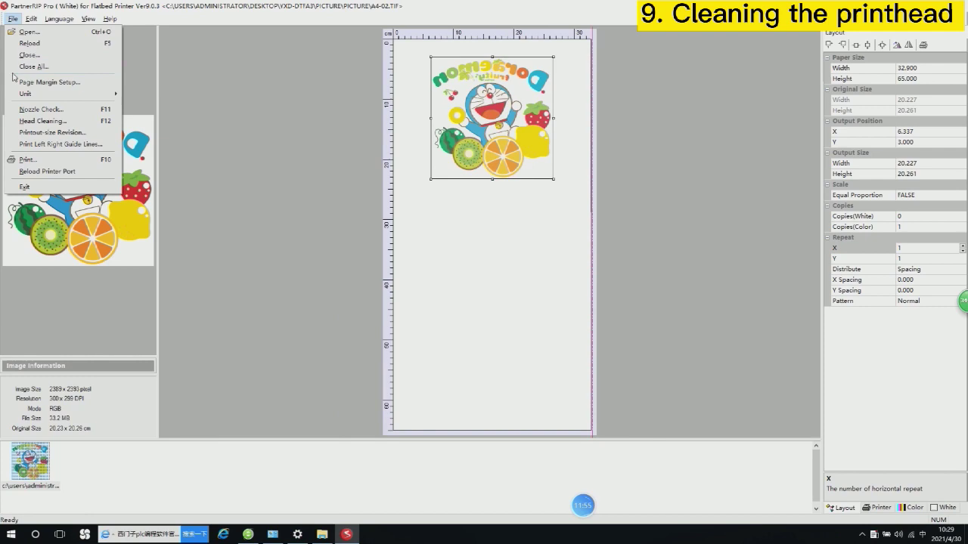
{"action": "left_click", "coordinate": [28, 123]}
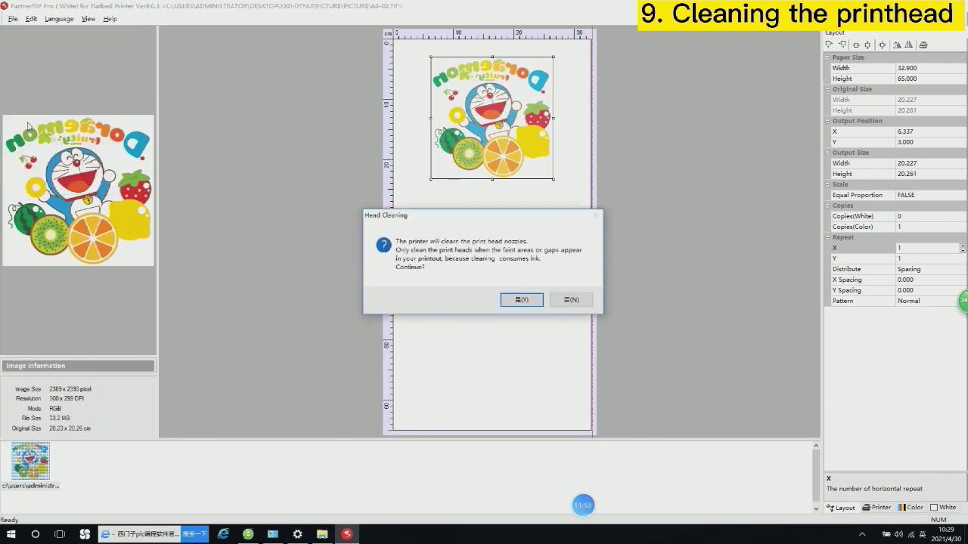
{"action": "left_click", "coordinate": [516, 301]}
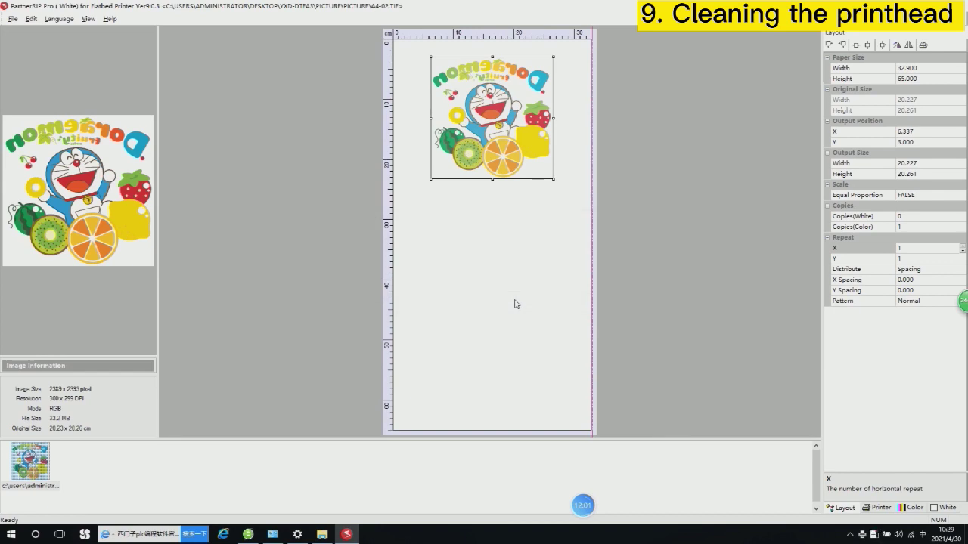
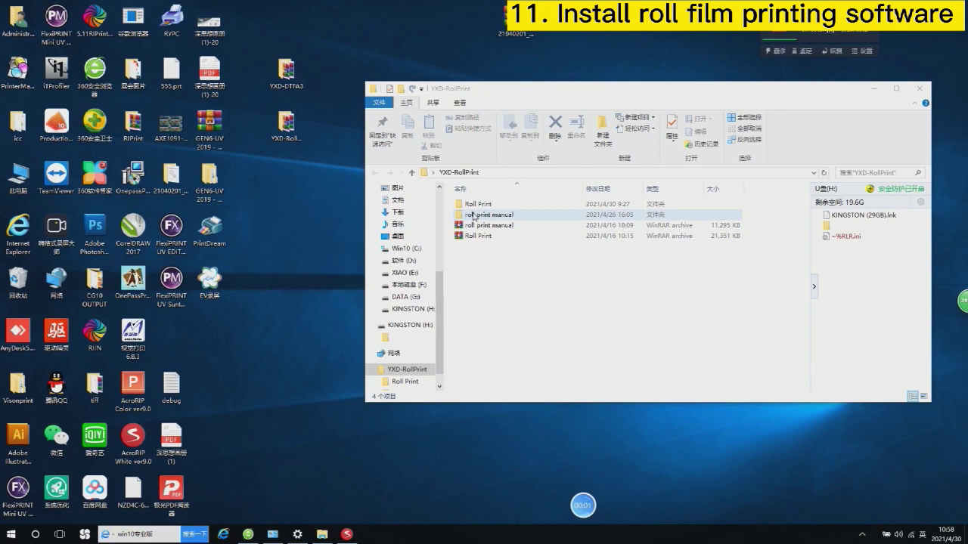
Step: Start the RollPrint installer from the nested Roll Print folders inside YXD-RollPrint
{"action": "double_click", "coordinate": [489, 206]}
{"action": "double_click", "coordinate": [489, 206]}
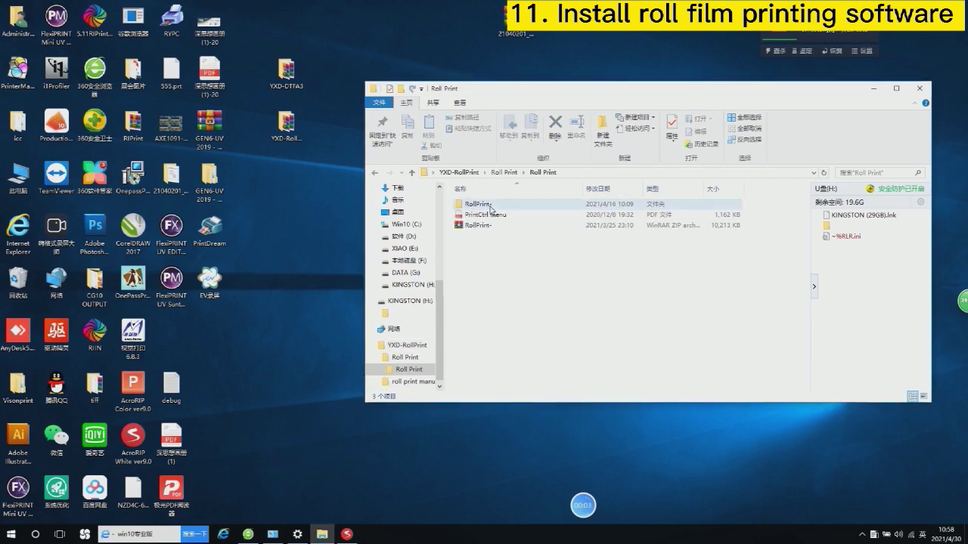
{"action": "double_click", "coordinate": [490, 205]}
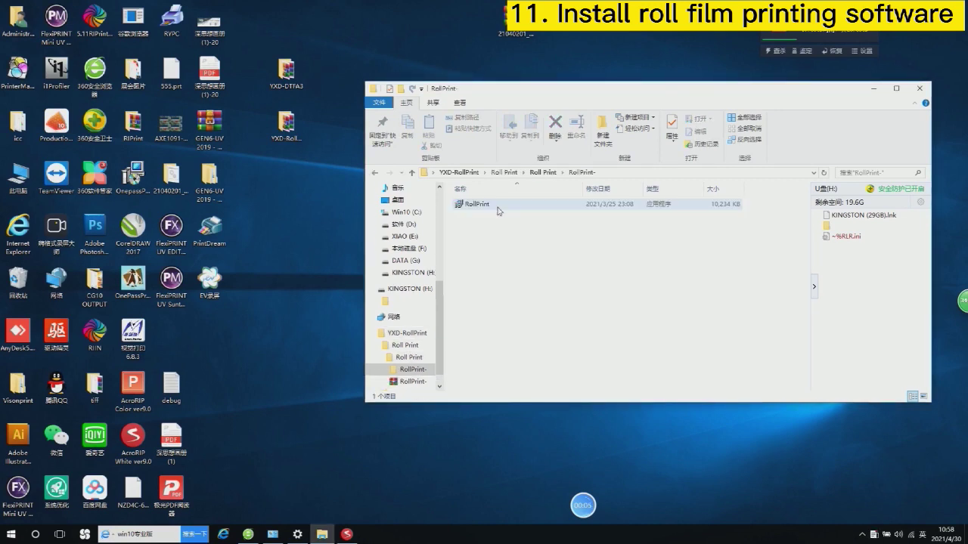
{"action": "left_click", "coordinate": [514, 207]}
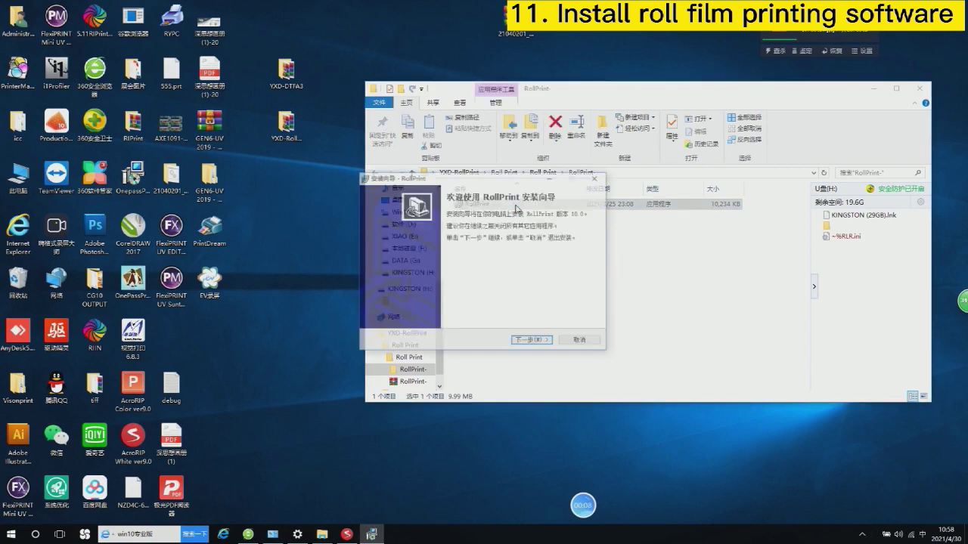
Step: Go through the RollPrint setup with the default destination and Start menu folders and start the installation
{"action": "left_click", "coordinate": [534, 342]}
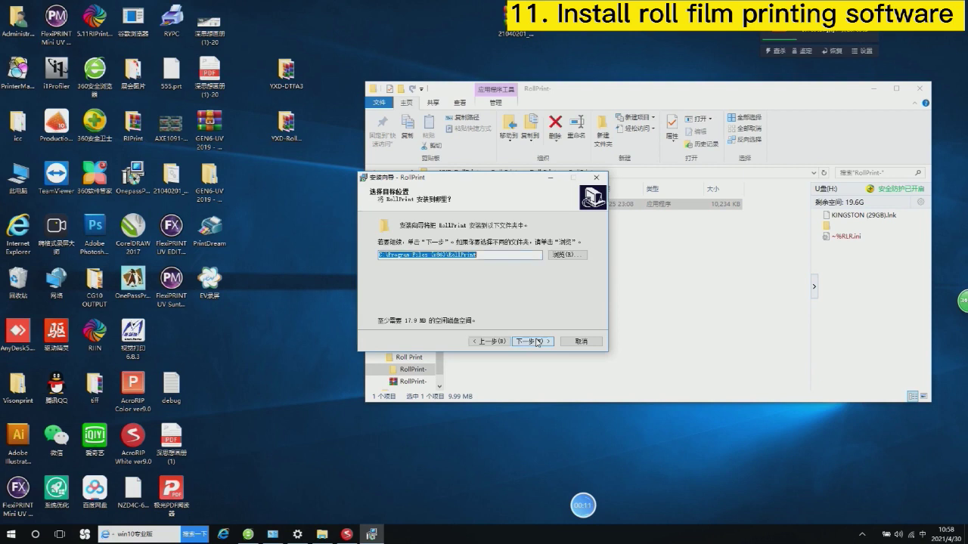
{"action": "left_click", "coordinate": [536, 342]}
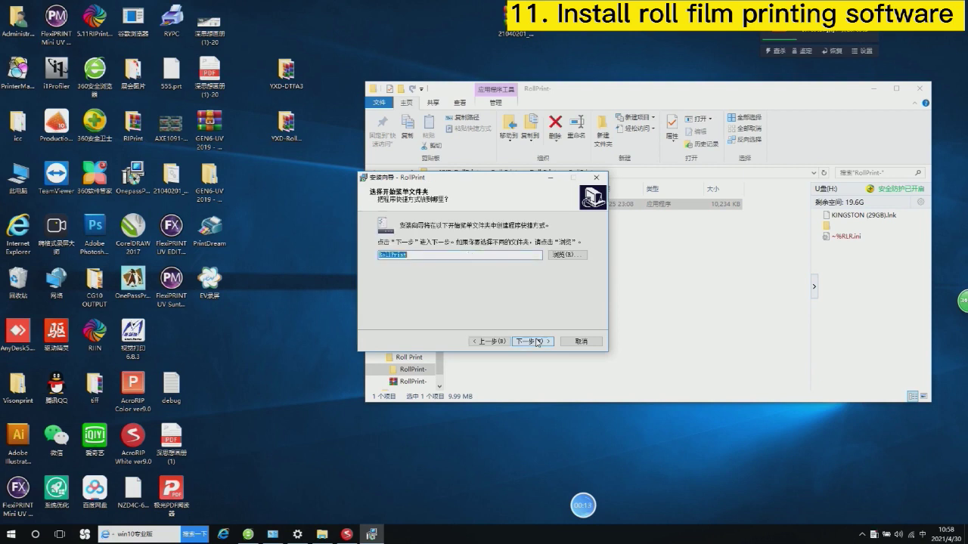
{"action": "left_click", "coordinate": [537, 342]}
{"action": "left_click", "coordinate": [536, 342]}
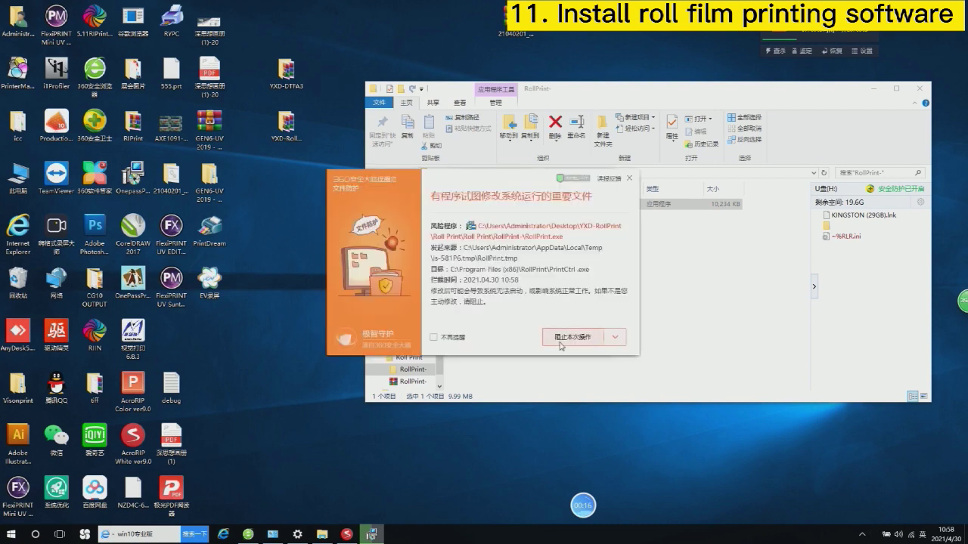
Step: Allow the installer's file change in the security alert without further reminders, and finish the setup with RollPrint set to run
{"action": "left_click", "coordinate": [446, 340]}
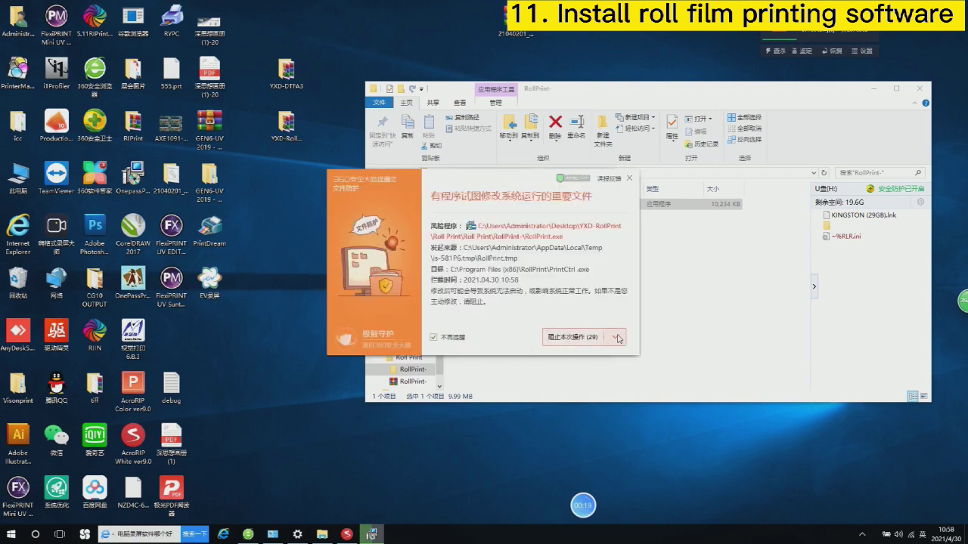
{"action": "left_click", "coordinate": [615, 337]}
{"action": "left_click", "coordinate": [592, 381]}
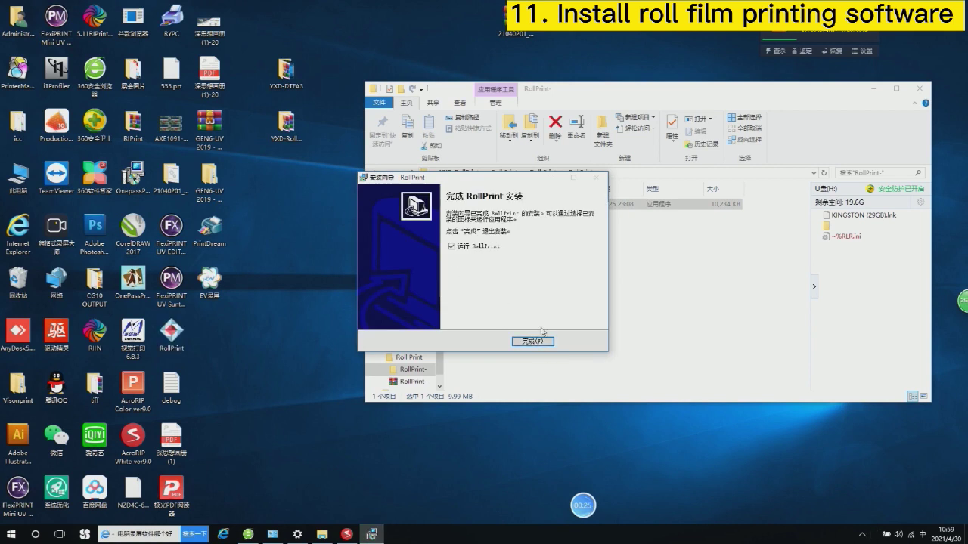
{"action": "left_click", "coordinate": [534, 342]}
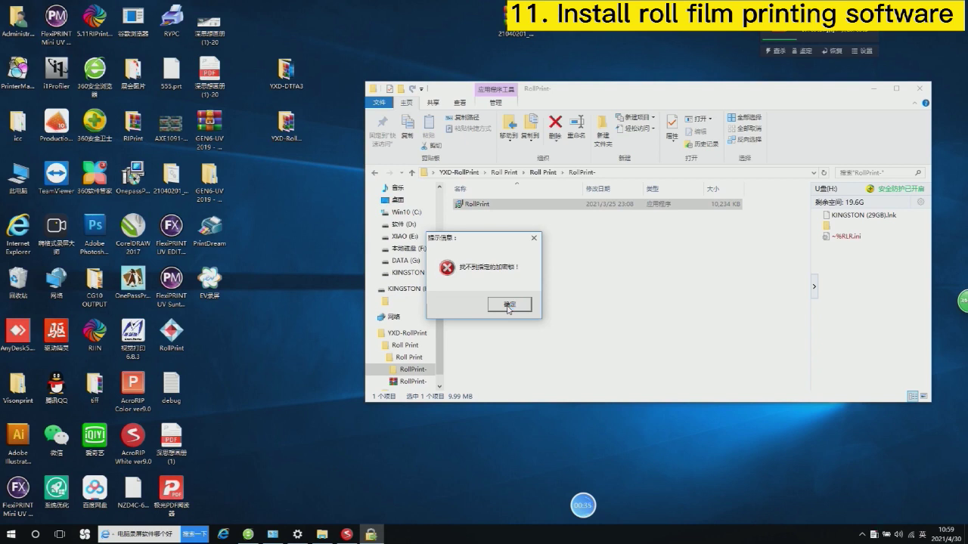
{"action": "left_click", "coordinate": [508, 306]}
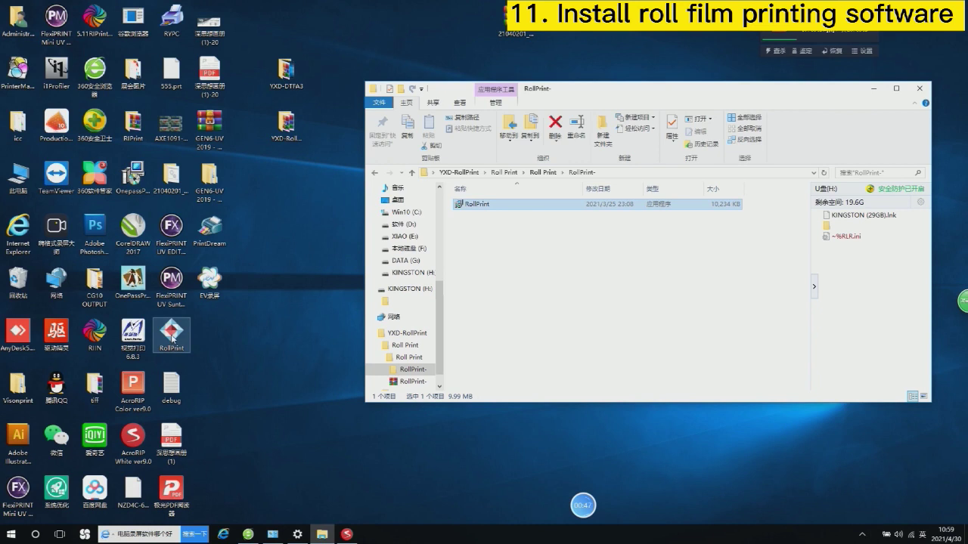
Step: Refresh the desktop and switch to the Devices and Printers window
{"action": "right_click", "coordinate": [261, 259]}
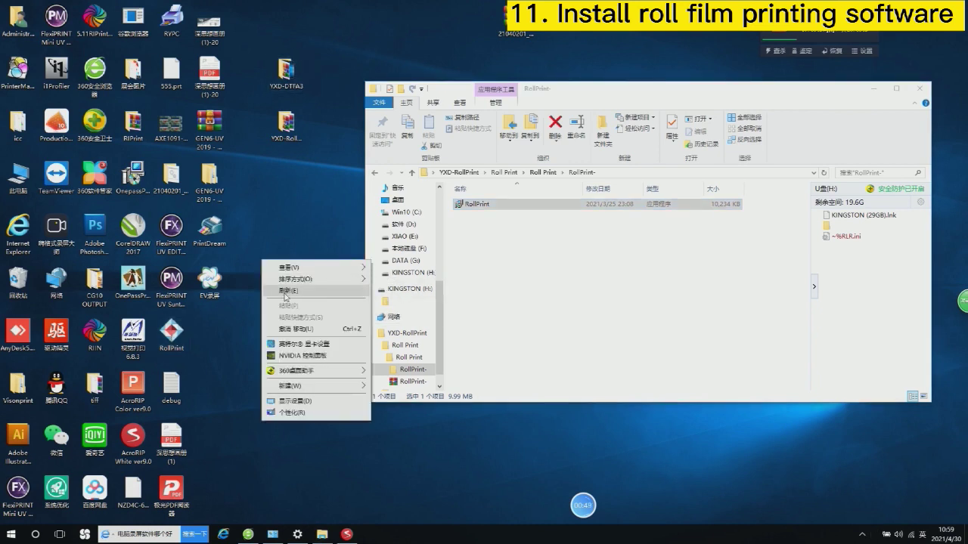
{"action": "left_click", "coordinate": [285, 291]}
{"action": "mouse_move", "coordinate": [273, 538]}
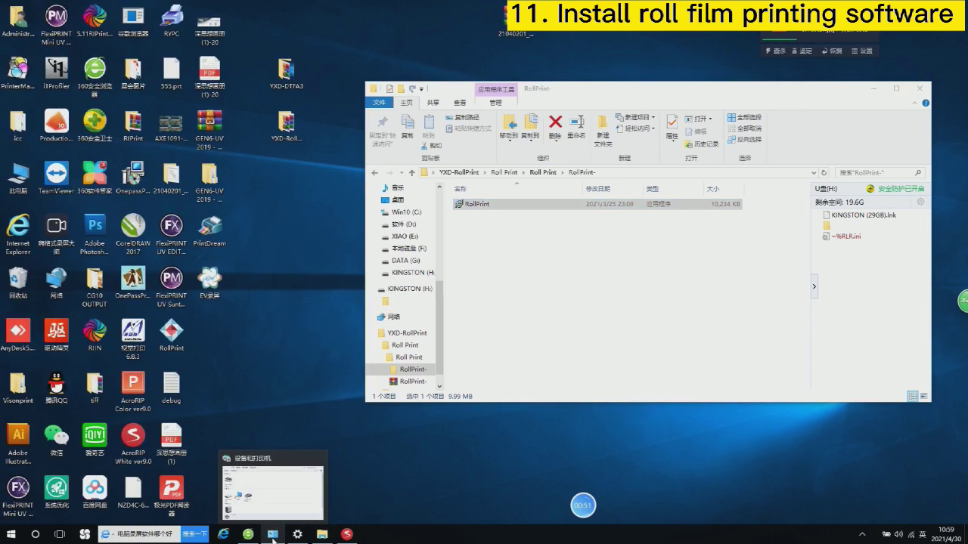
{"action": "left_click", "coordinate": [273, 534]}
{"action": "right_click", "coordinate": [381, 252]}
{"action": "left_click", "coordinate": [401, 294]}
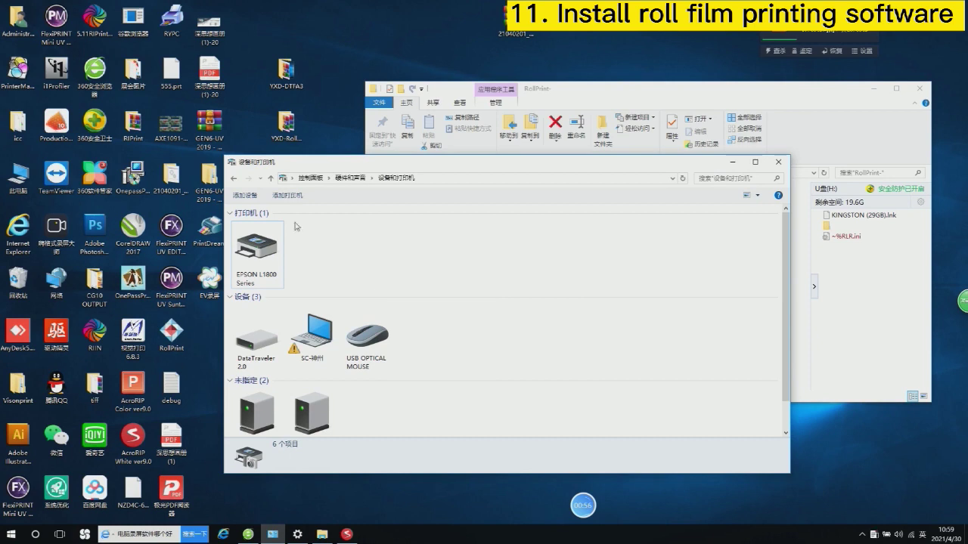
Step: Start adding an unlisted printer using a TCP/IP address or host name
{"action": "left_click", "coordinate": [288, 196]}
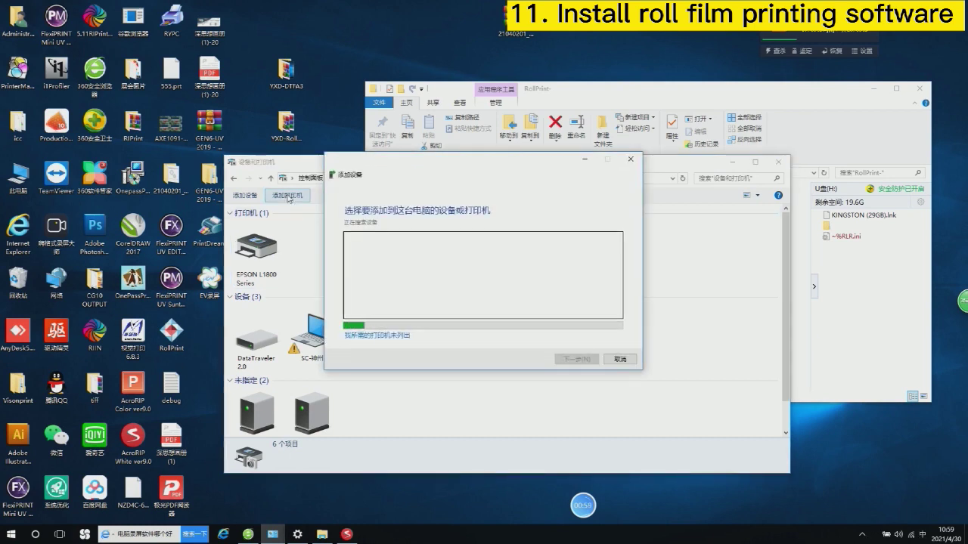
{"action": "left_click", "coordinate": [370, 336]}
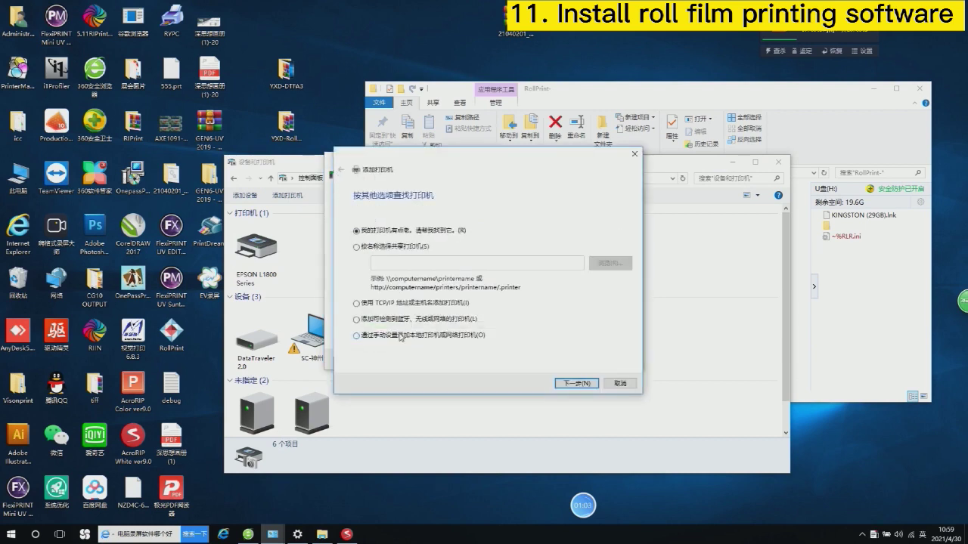
{"action": "left_click", "coordinate": [356, 305]}
{"action": "left_click", "coordinate": [577, 384]}
{"action": "left_click", "coordinate": [492, 250]}
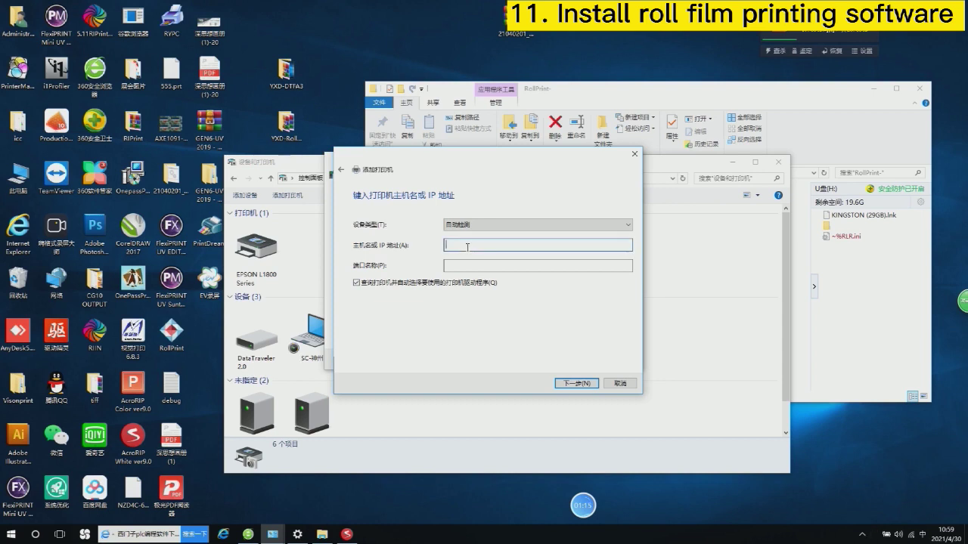
{"action": "left_click", "coordinate": [475, 224]}
{"action": "left_click", "coordinate": [470, 243]}
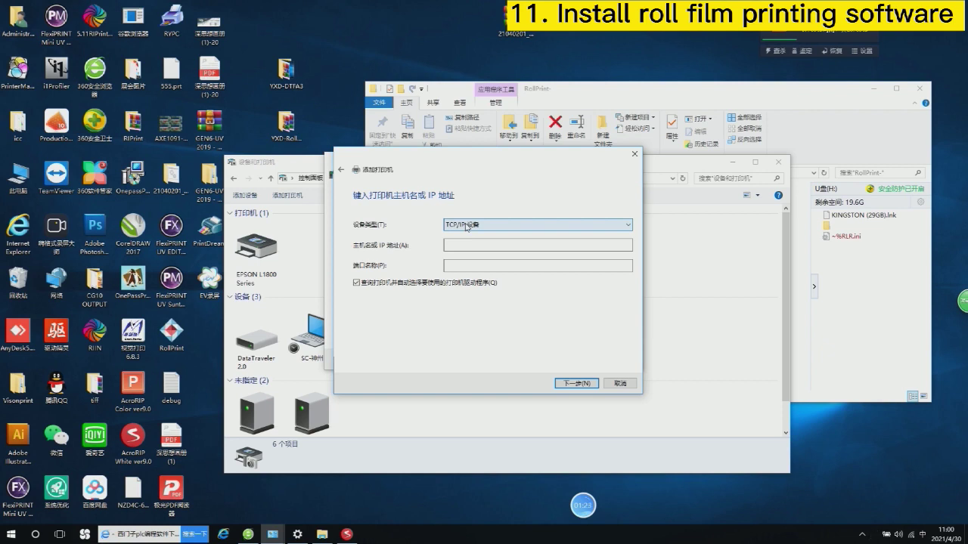
{"action": "left_click", "coordinate": [477, 228]}
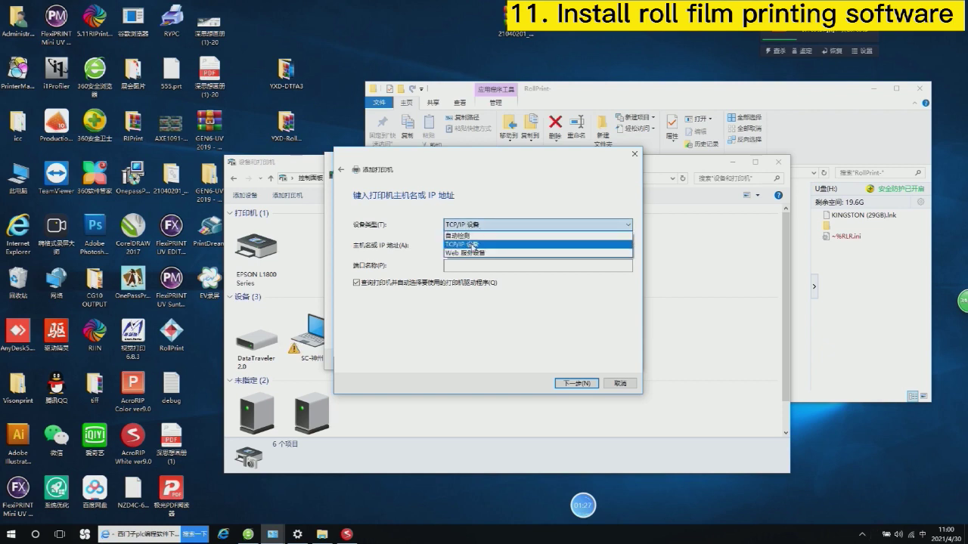
{"action": "left_click", "coordinate": [473, 244]}
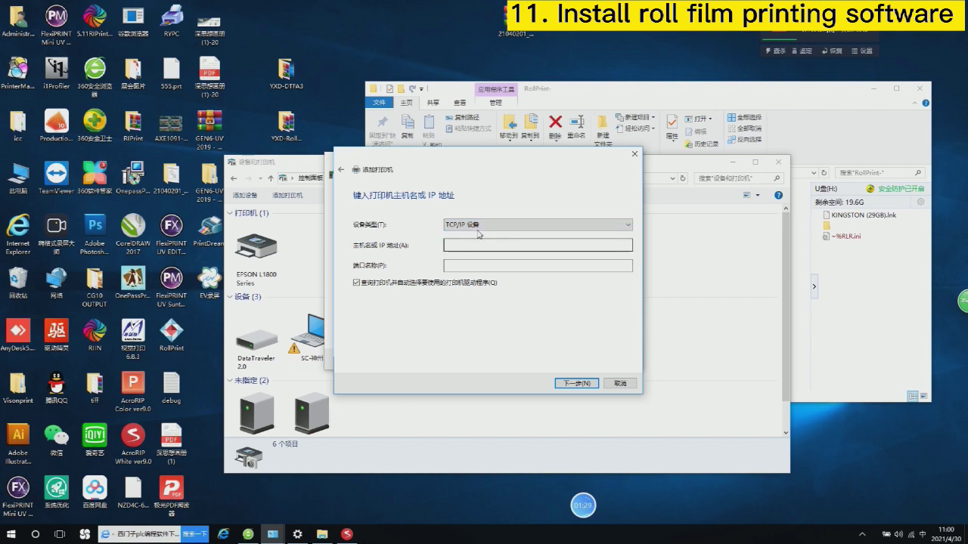
{"action": "left_click", "coordinate": [477, 227]}
{"action": "left_click", "coordinate": [479, 235]}
{"action": "left_click", "coordinate": [476, 243]}
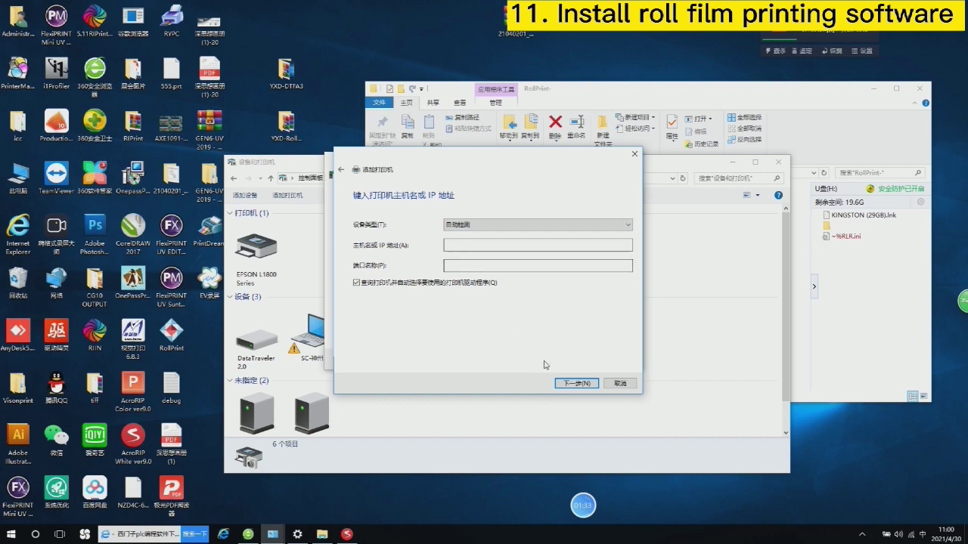
{"action": "left_click", "coordinate": [458, 245]}
Step: Set the device type to TCP/IP device with the host address 127.0.0.1 and proceed with the printer detection
{"action": "left_click", "coordinate": [477, 224]}
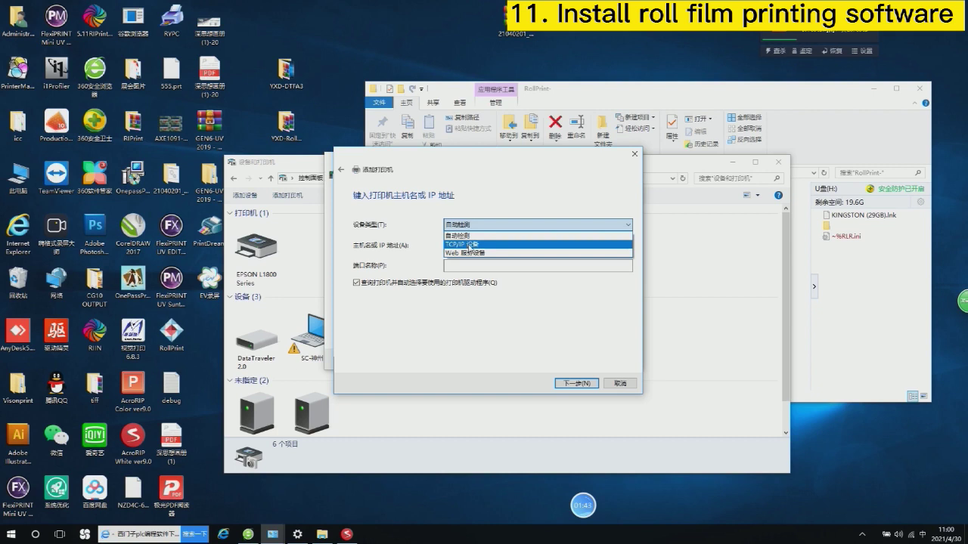
{"action": "left_click", "coordinate": [471, 245]}
{"action": "type", "text": "127."}
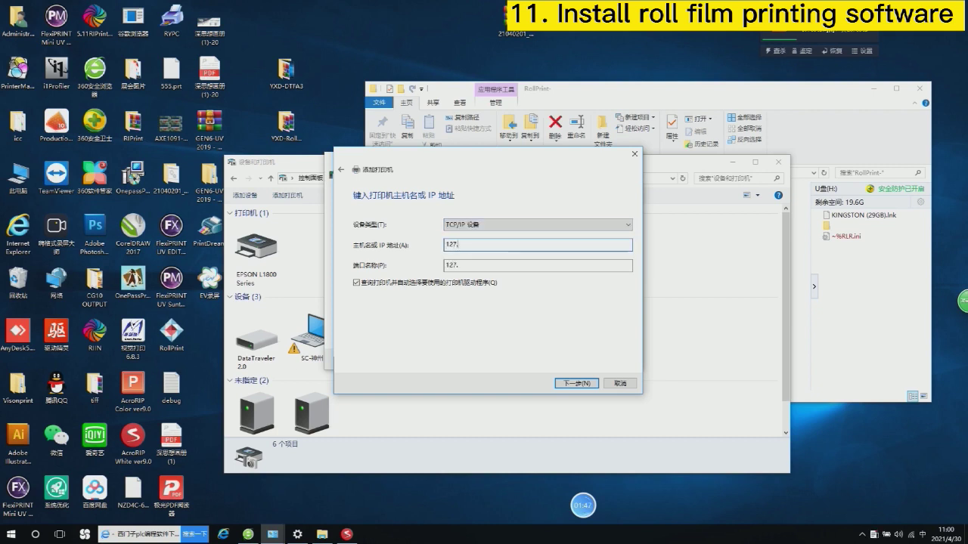
{"action": "type", "text": "0.0.1"}
{"action": "left_click", "coordinate": [576, 384]}
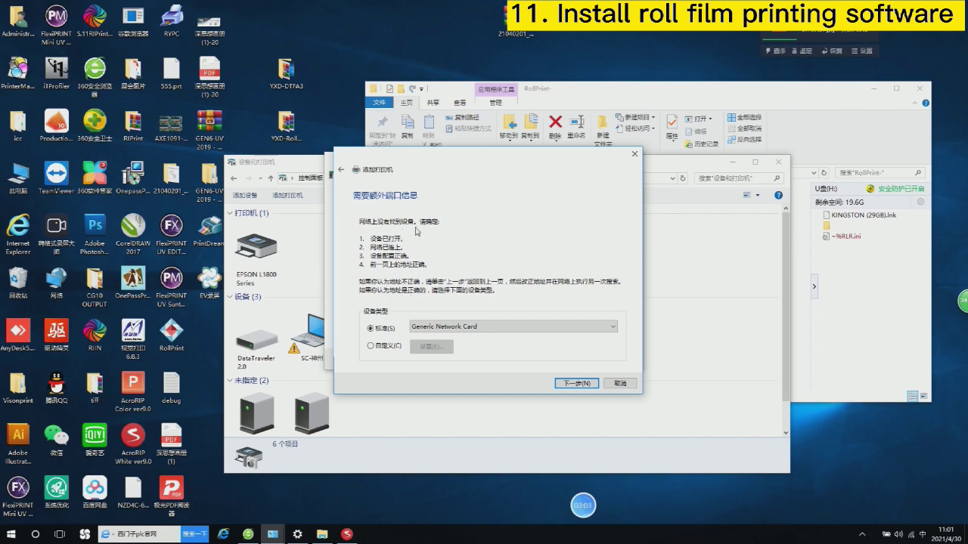
Step: Accept the standard Generic Network Card device type and choose the EPSON L1800 Series driver from the EPSON list
{"action": "left_click", "coordinate": [575, 385]}
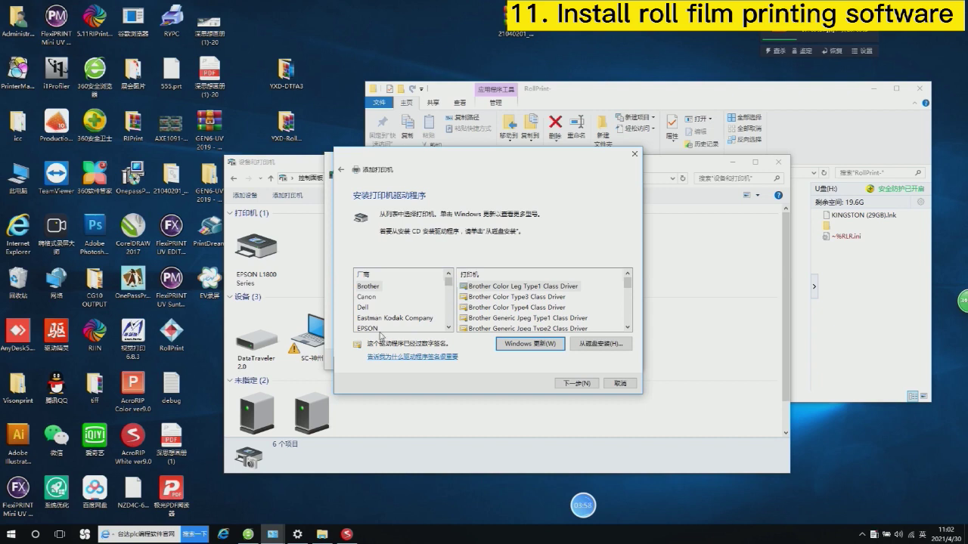
{"action": "left_click", "coordinate": [370, 328]}
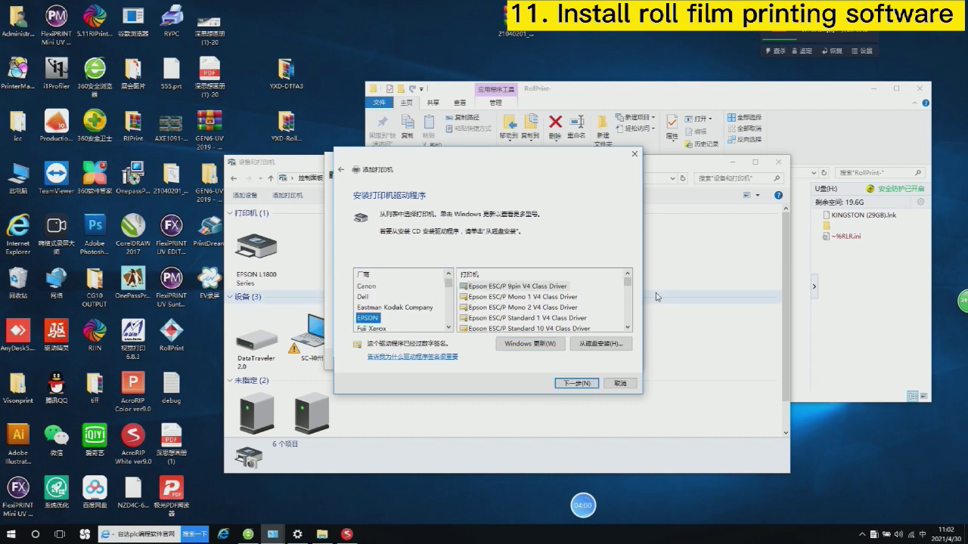
{"action": "left_click_drag", "start_coordinate": [627, 287], "coordinate": [639, 325]}
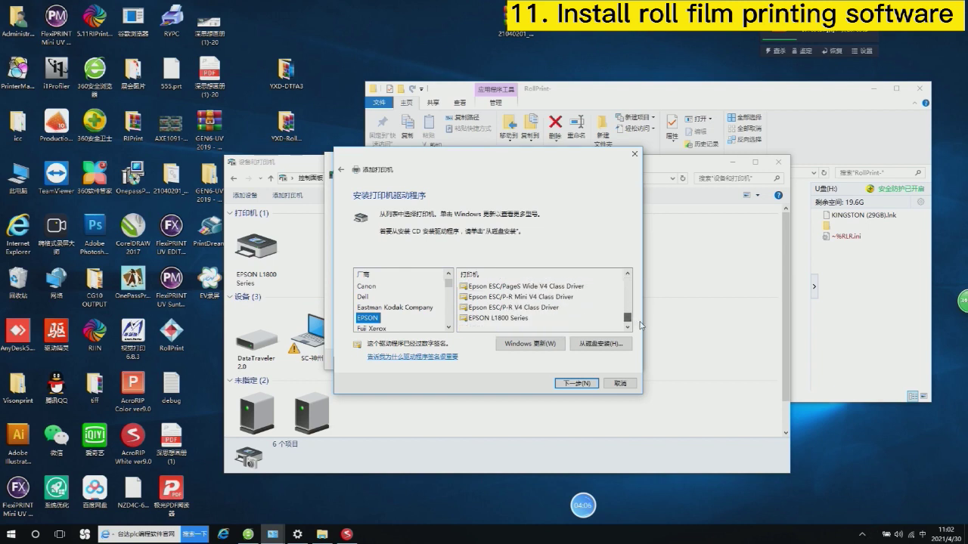
{"action": "left_click", "coordinate": [499, 319]}
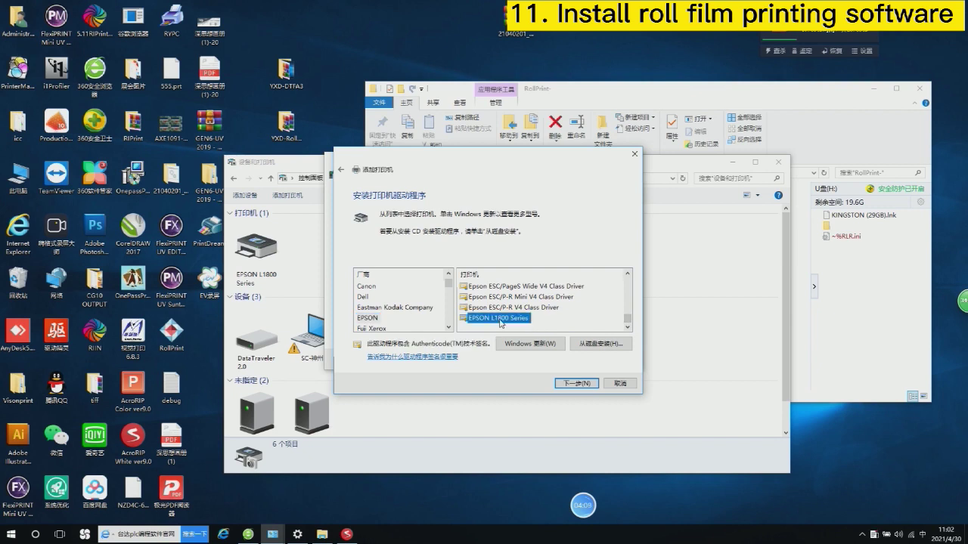
{"action": "left_click", "coordinate": [574, 385]}
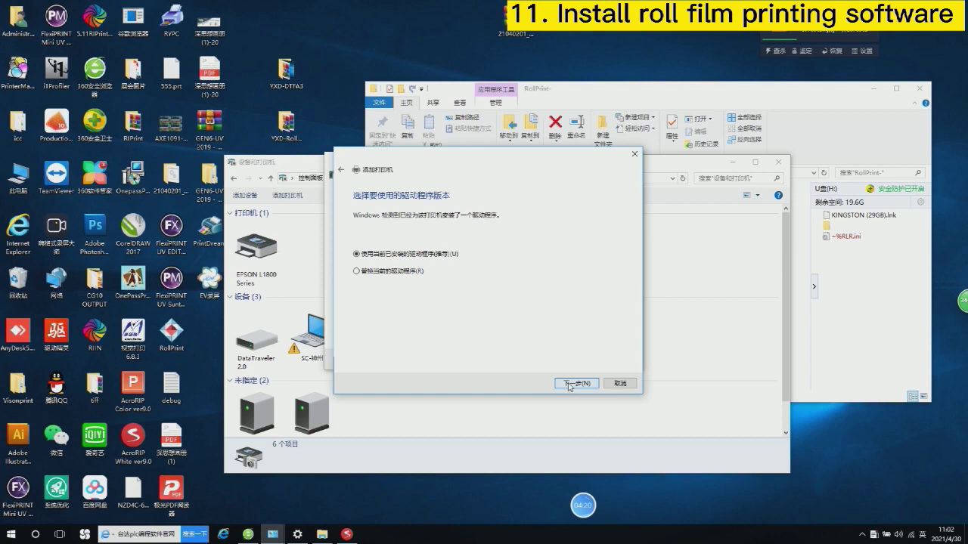
Step: Keep the currently installed driver, finish adding the printer under its suggested name and select the new printer copy
{"action": "left_click", "coordinate": [574, 385]}
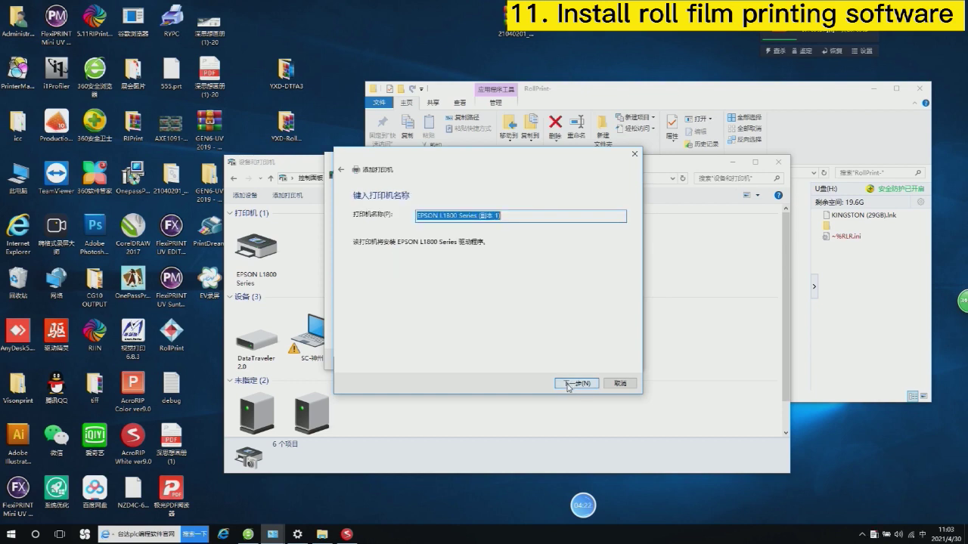
{"action": "left_click", "coordinate": [572, 383]}
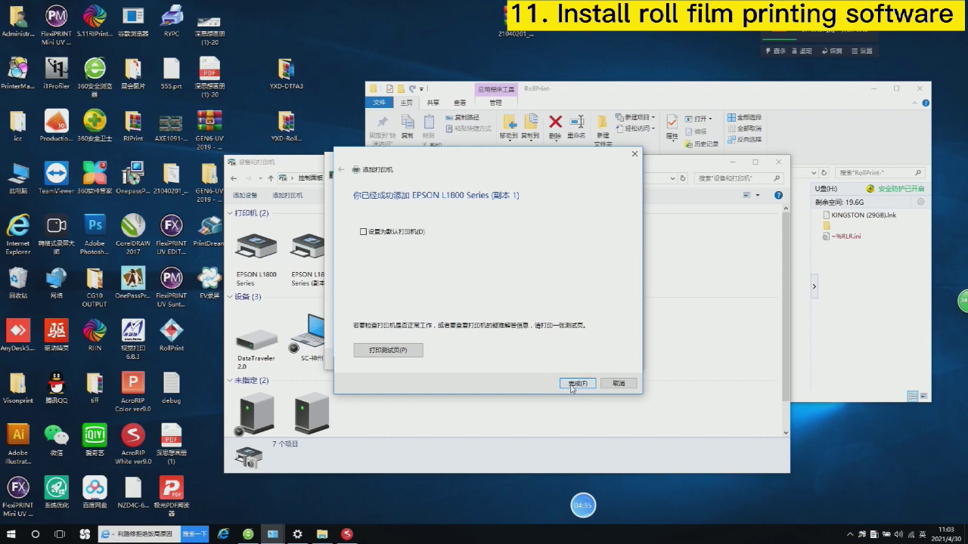
{"action": "left_click", "coordinate": [573, 384]}
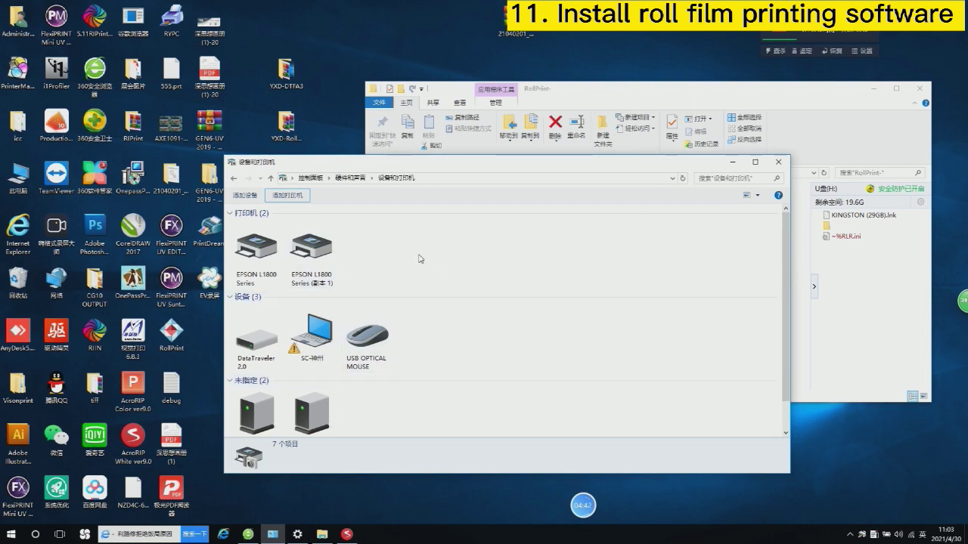
{"action": "left_click", "coordinate": [324, 271]}
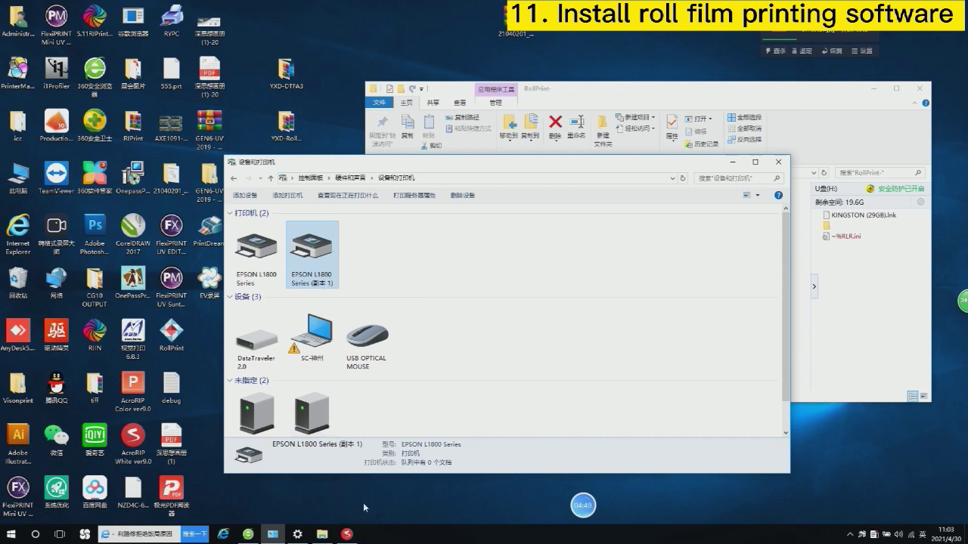
Step: Switch to AcroRIP White and examine the ports offered in its printer settings
{"action": "mouse_move", "coordinate": [346, 535]}
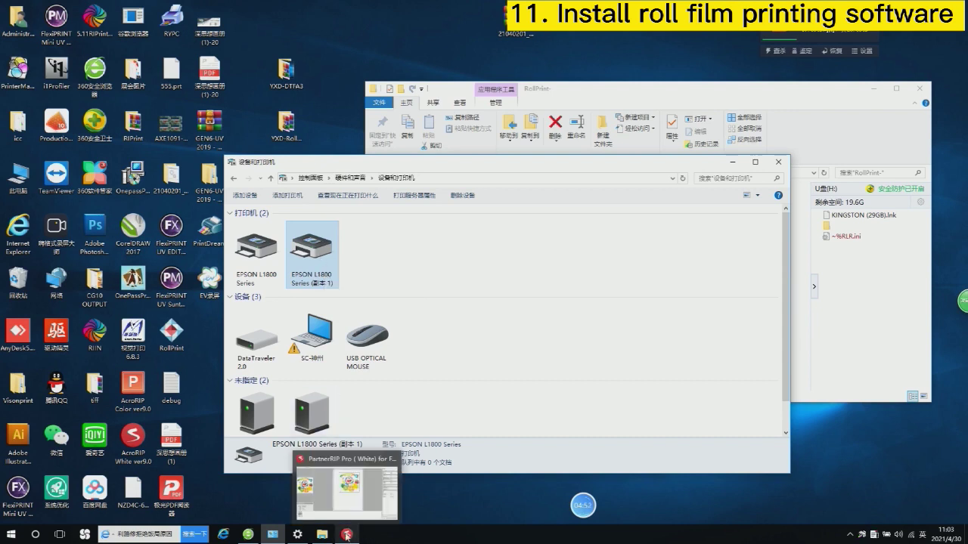
{"action": "left_click", "coordinate": [346, 535]}
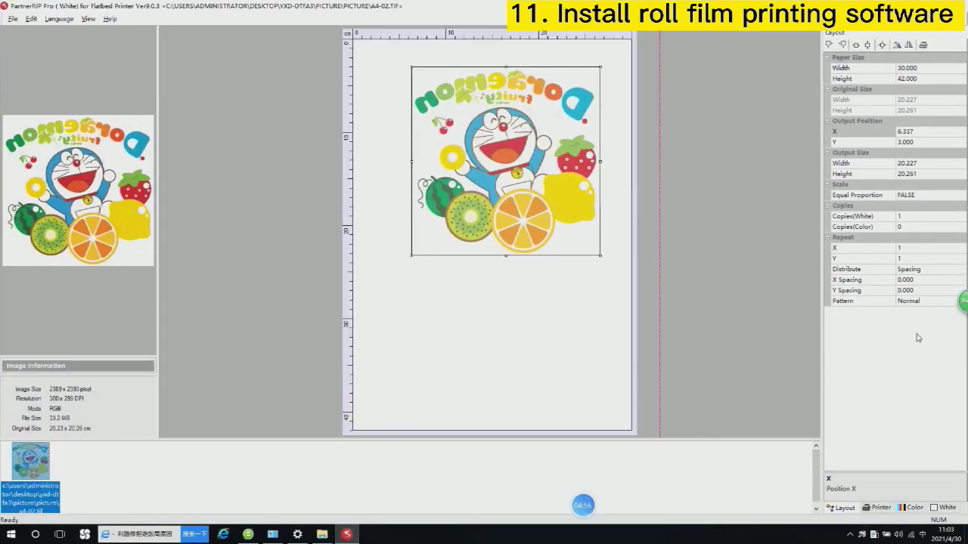
{"action": "left_click", "coordinate": [879, 507]}
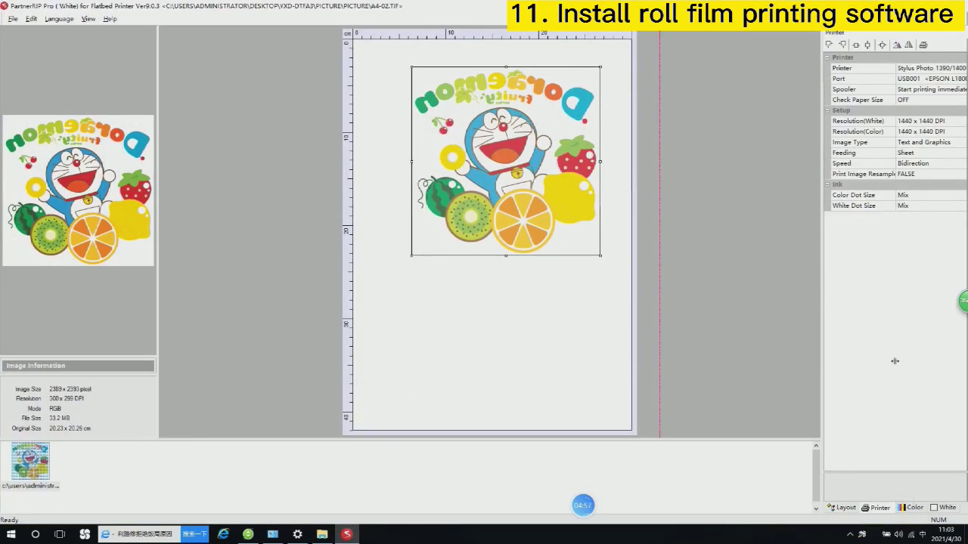
{"action": "left_click", "coordinate": [956, 78]}
{"action": "left_click", "coordinate": [961, 78]}
{"action": "left_click", "coordinate": [961, 79]}
{"action": "left_click", "coordinate": [961, 79]}
{"action": "left_click", "coordinate": [961, 78]}
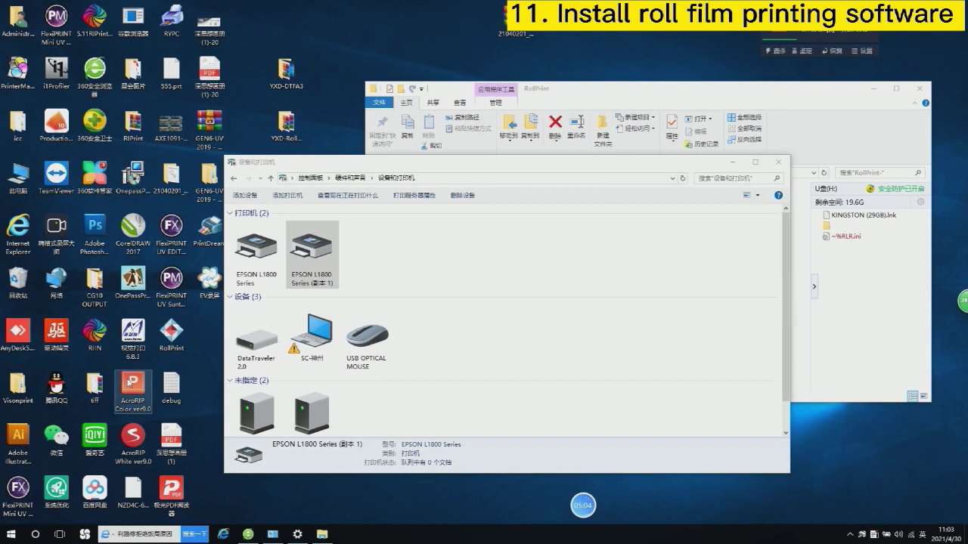
Step: Relaunch AcroRIP White and set its printer port to 127.0.0.1_1 of the EPSON L1800 Series copy
{"action": "double_click", "coordinate": [135, 438]}
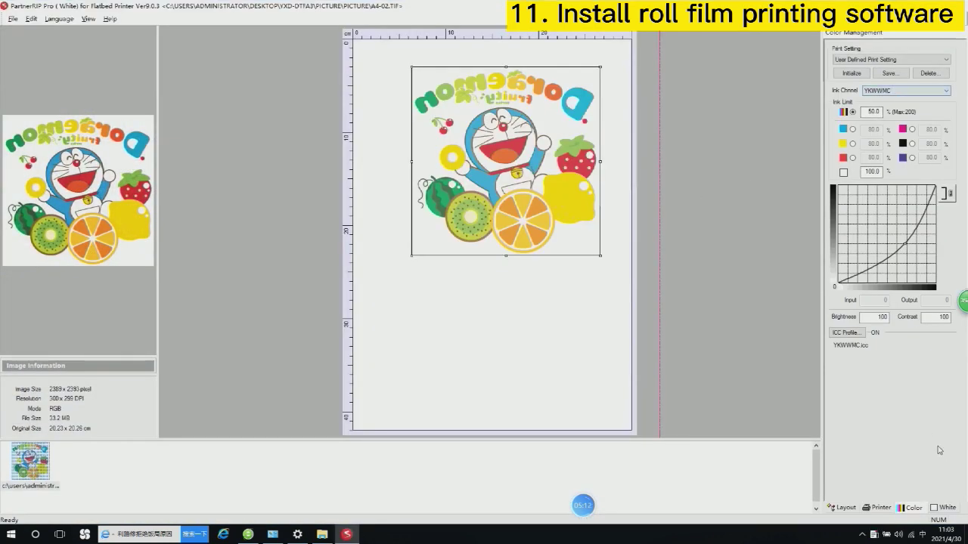
{"action": "left_click", "coordinate": [878, 507]}
{"action": "left_click", "coordinate": [955, 79]}
{"action": "left_click", "coordinate": [962, 79]}
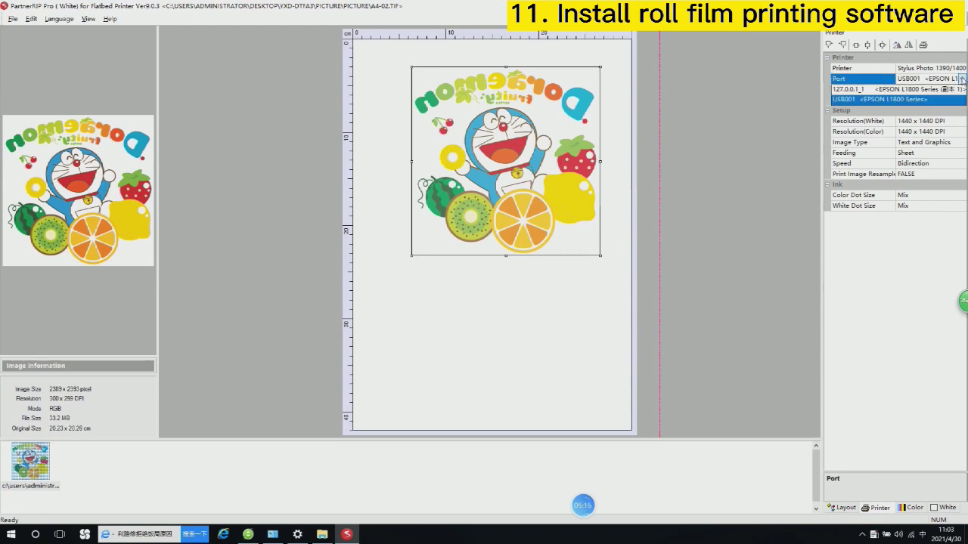
{"action": "left_click", "coordinate": [932, 93]}
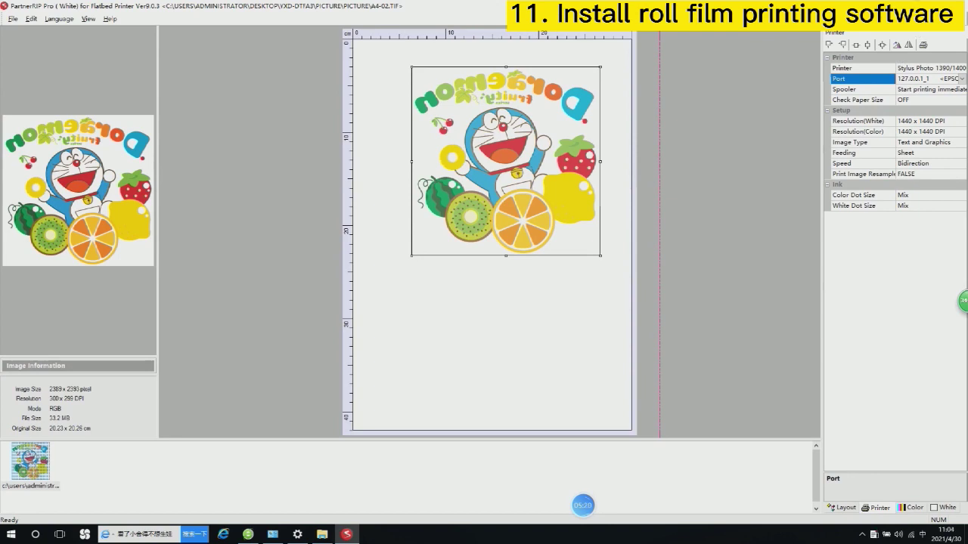
Step: Move the RollPrint shortcut to a free spot on the desktop, launch RollPrint and set the printer model to EPSON L1800 Series
{"action": "left_click", "coordinate": [921, 6]}
{"action": "left_click_drag", "start_coordinate": [171, 330], "coordinate": [210, 334]}
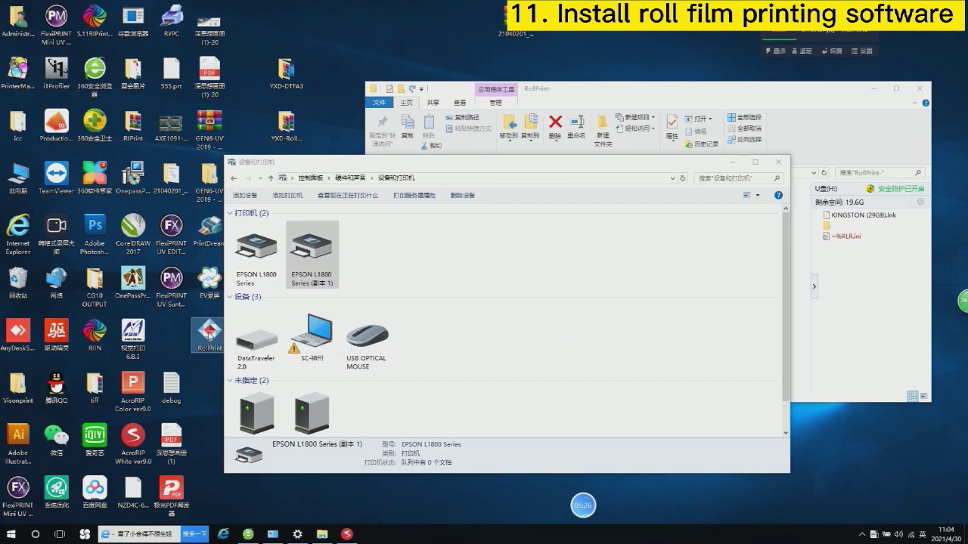
{"action": "double_click", "coordinate": [211, 335]}
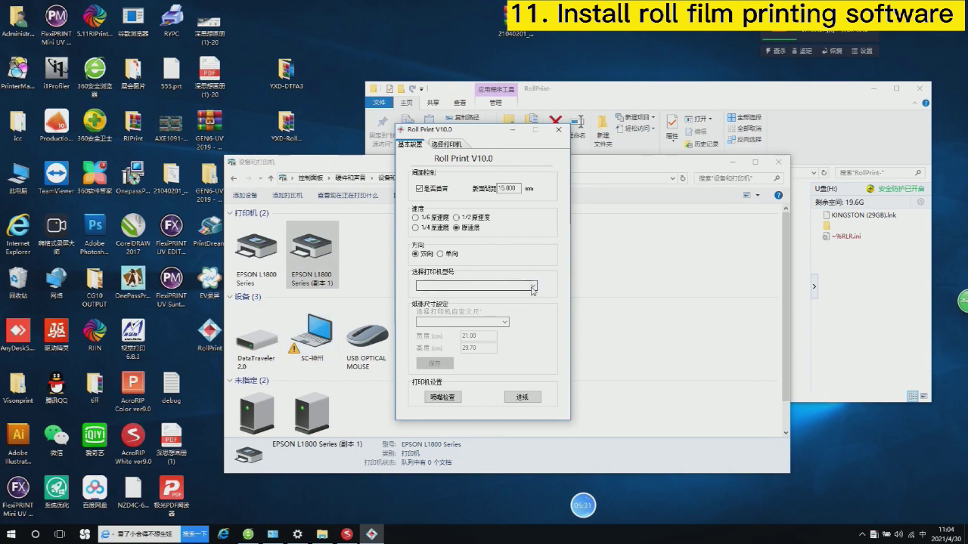
{"action": "left_click", "coordinate": [532, 286]}
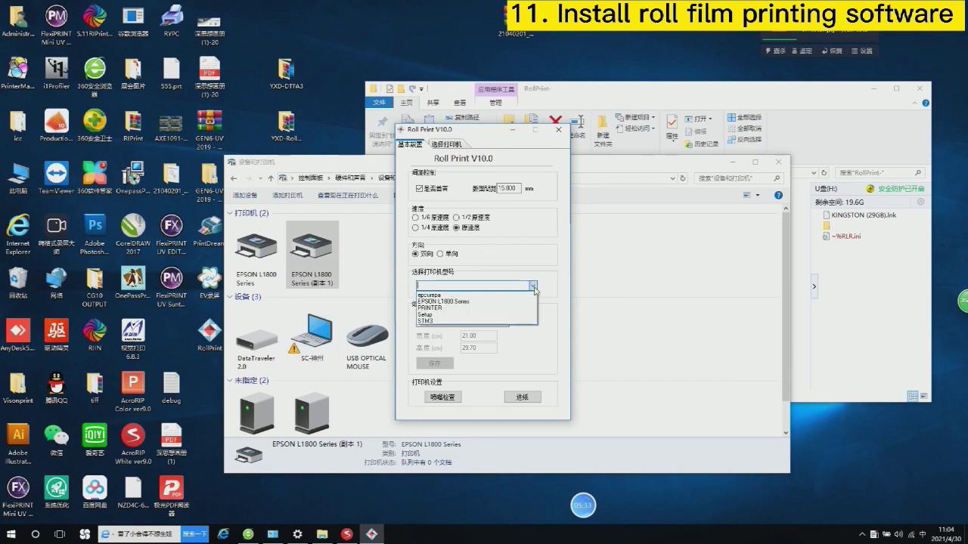
{"action": "left_click", "coordinate": [485, 302]}
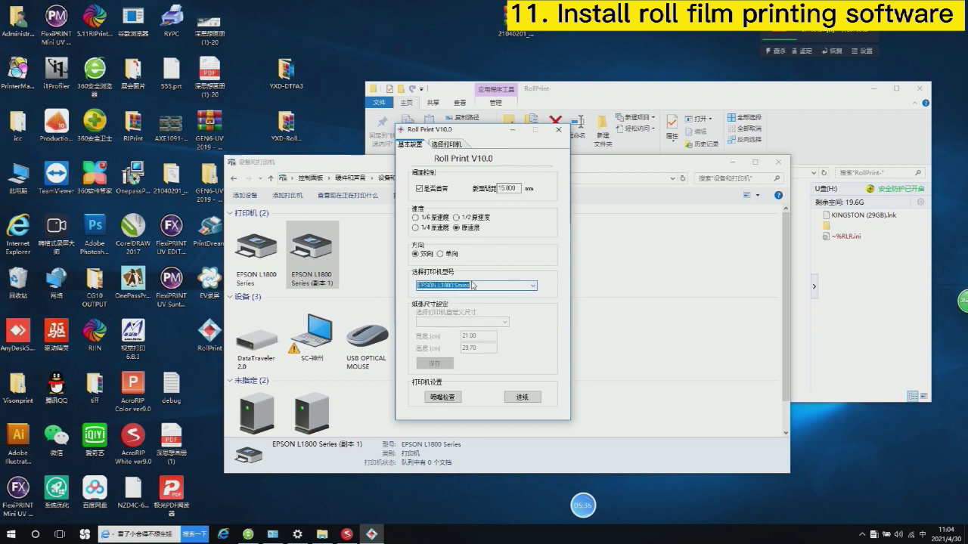
Step: Select the original EPSON L1800 Series instead of its copy as RollPrint's output printer, and minimize RollPrint after returning to the basic settings
{"action": "left_click", "coordinate": [446, 144]}
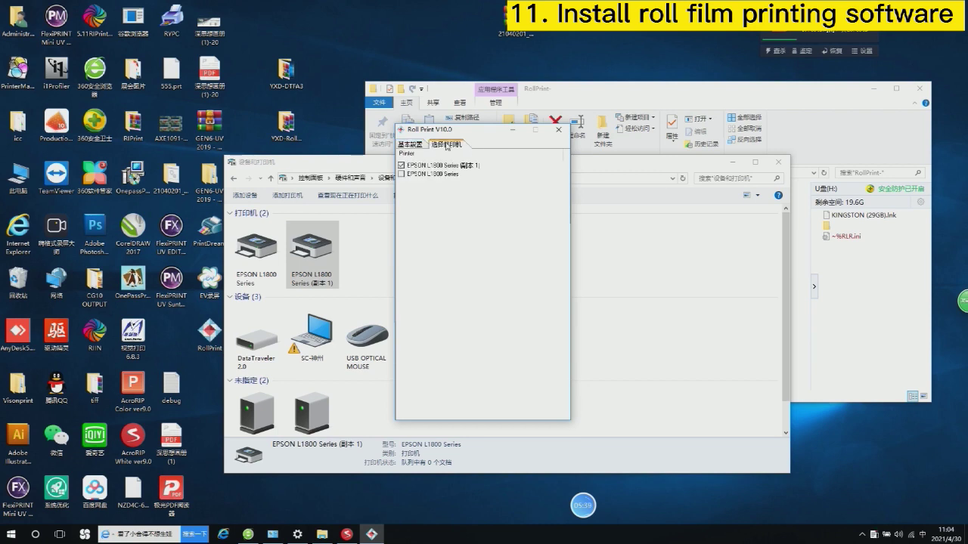
{"action": "left_click", "coordinate": [407, 175]}
{"action": "left_click", "coordinate": [402, 174]}
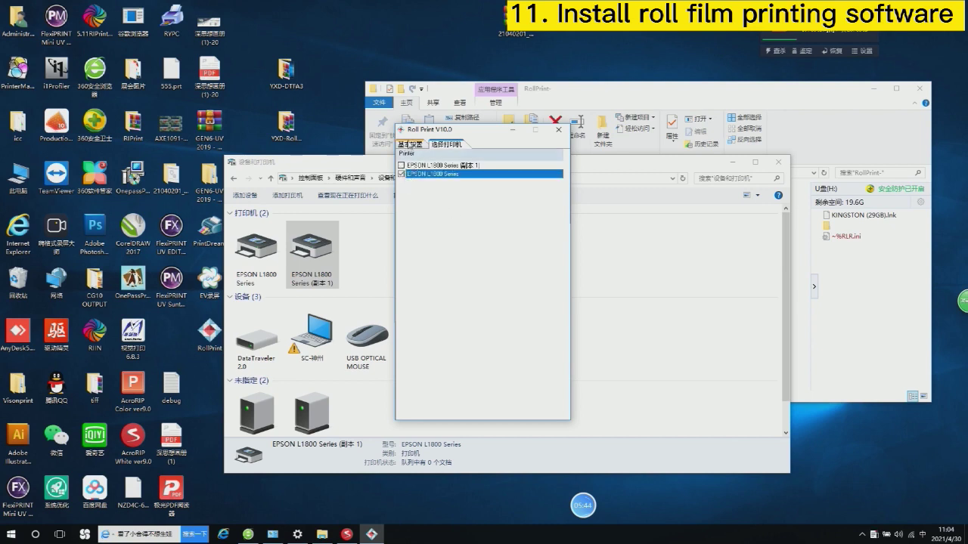
{"action": "left_click", "coordinate": [412, 146]}
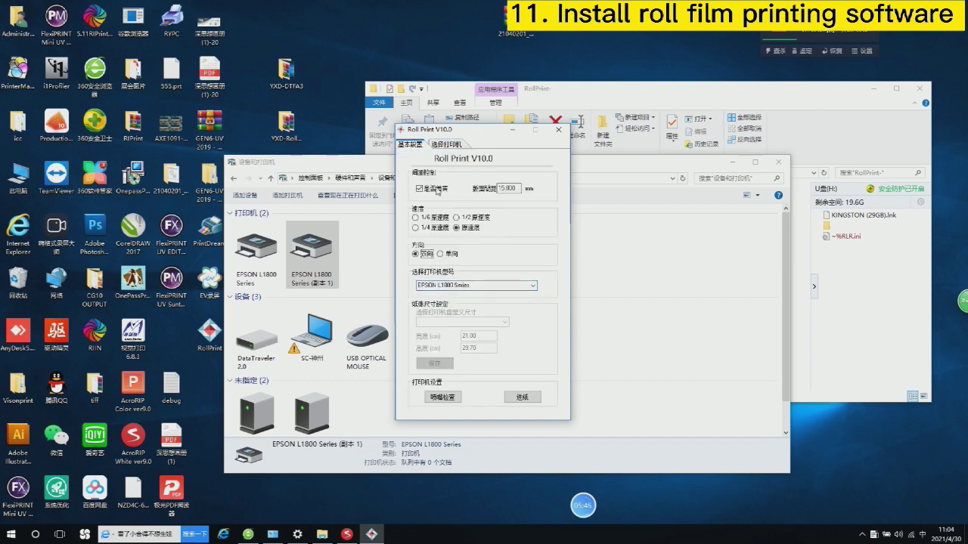
{"action": "left_click", "coordinate": [514, 133]}
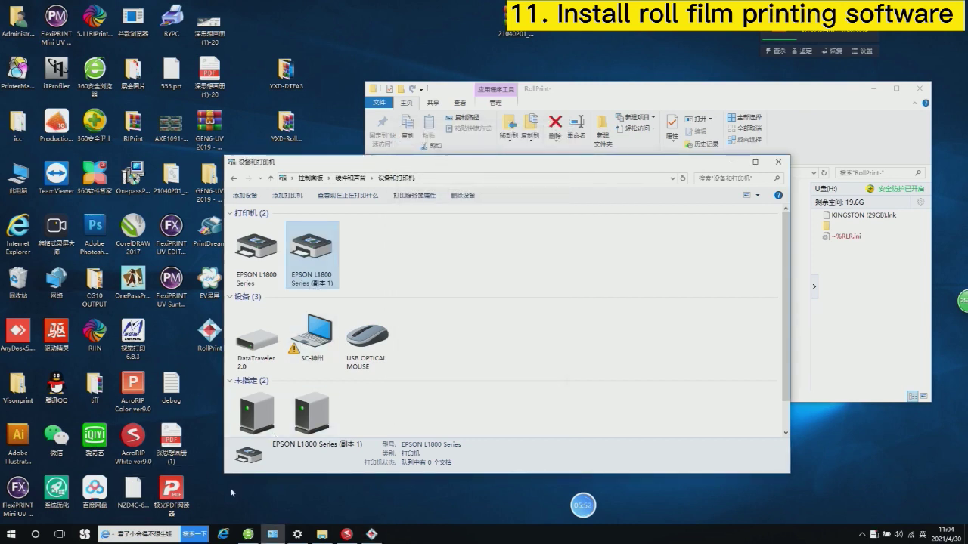
Step: Switch back to AcroRIP White and try to open picture B from the picture folder
{"action": "left_click", "coordinate": [347, 534]}
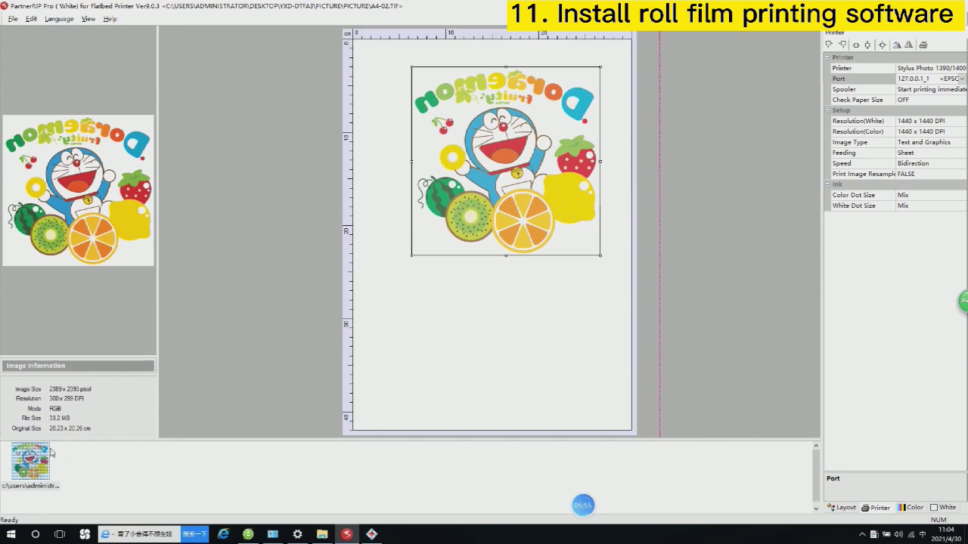
{"action": "left_click", "coordinate": [12, 20]}
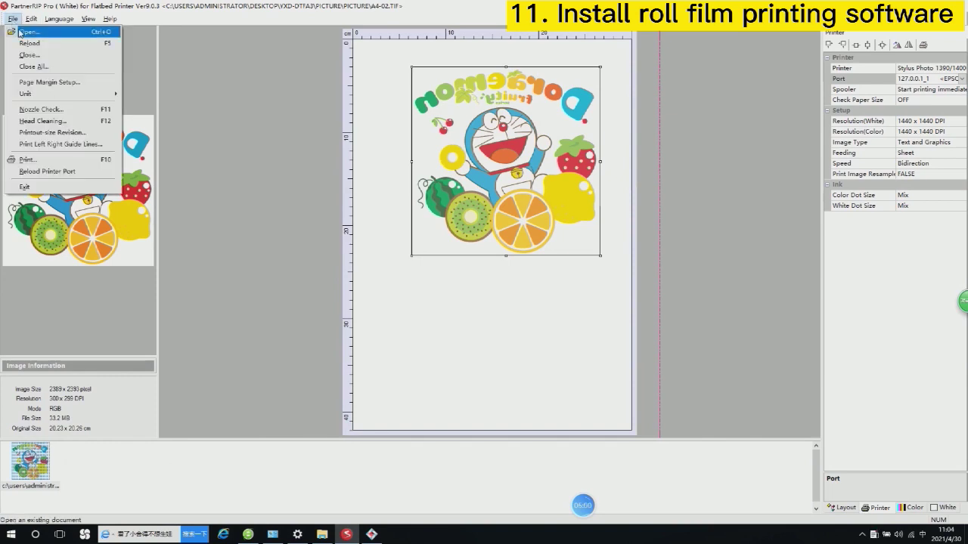
{"action": "left_click", "coordinate": [23, 32]}
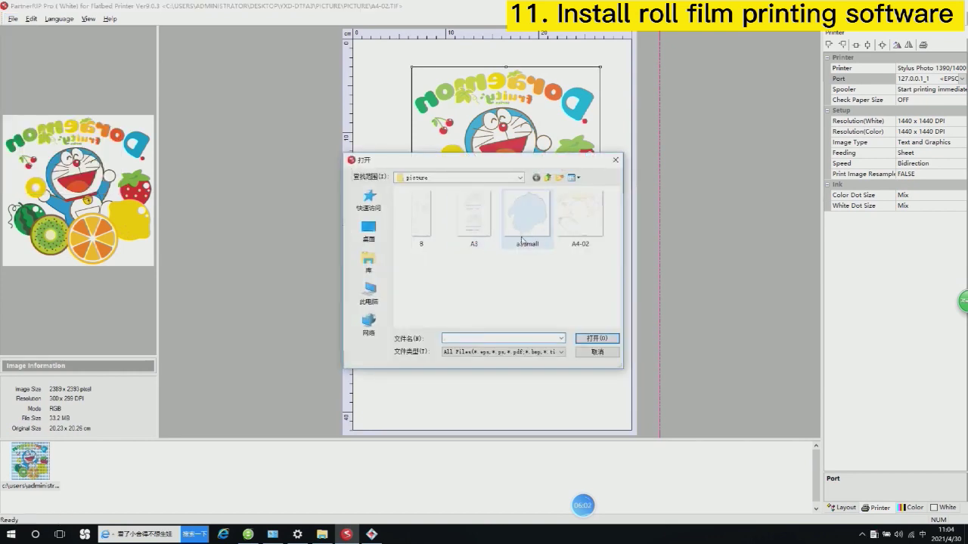
{"action": "left_click", "coordinate": [425, 240]}
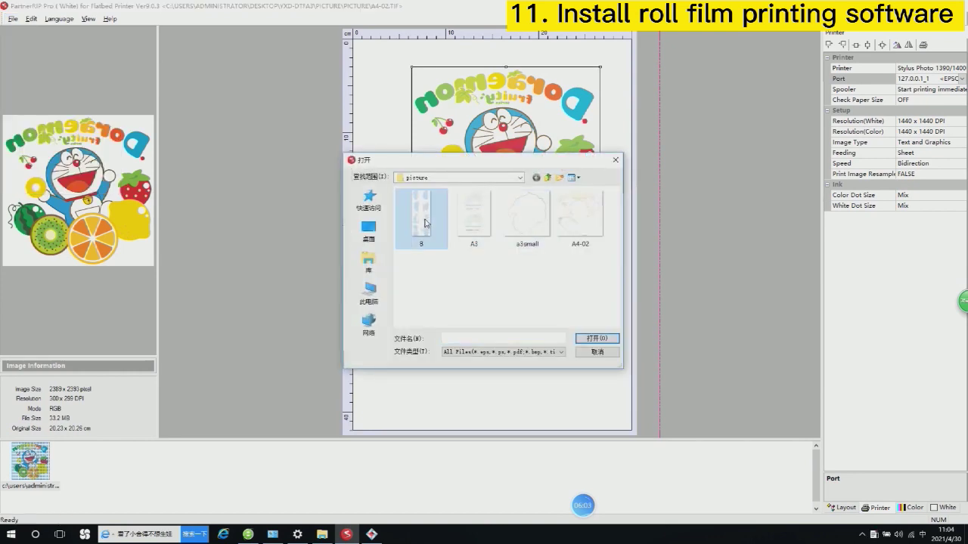
{"action": "left_click", "coordinate": [604, 340]}
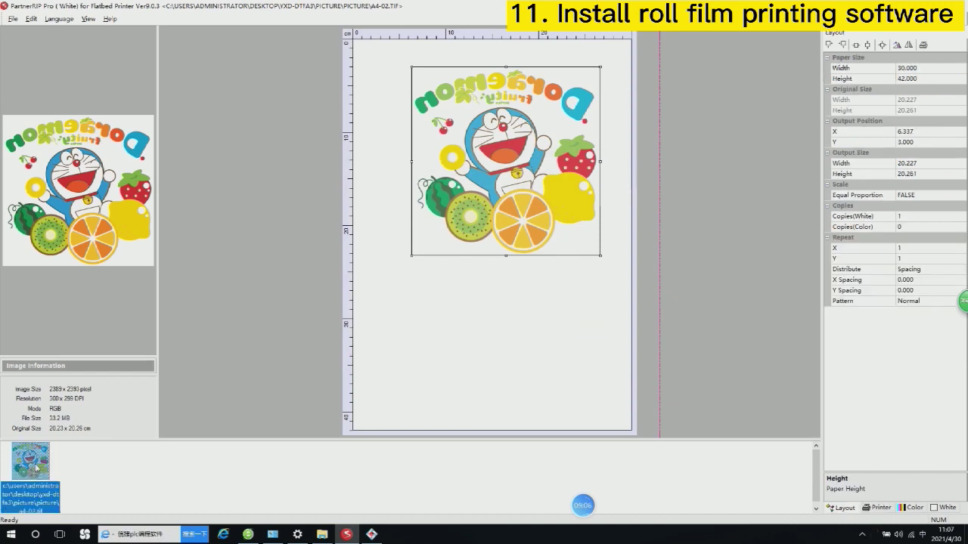
{"action": "right_click", "coordinate": [36, 462]}
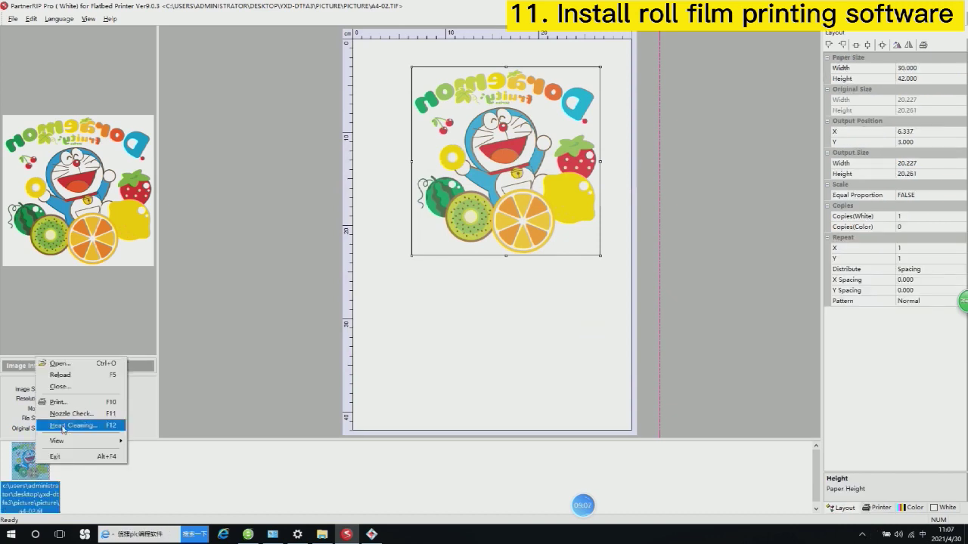
{"action": "left_click", "coordinate": [296, 465]}
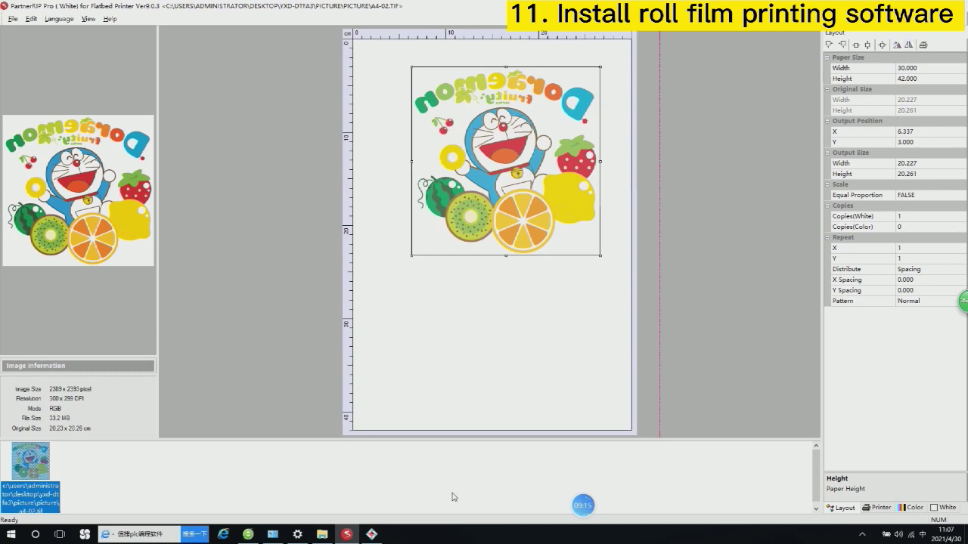
Step: Switch to RollPrint and check its printer model and the printer selected for output
{"action": "left_click", "coordinate": [371, 534]}
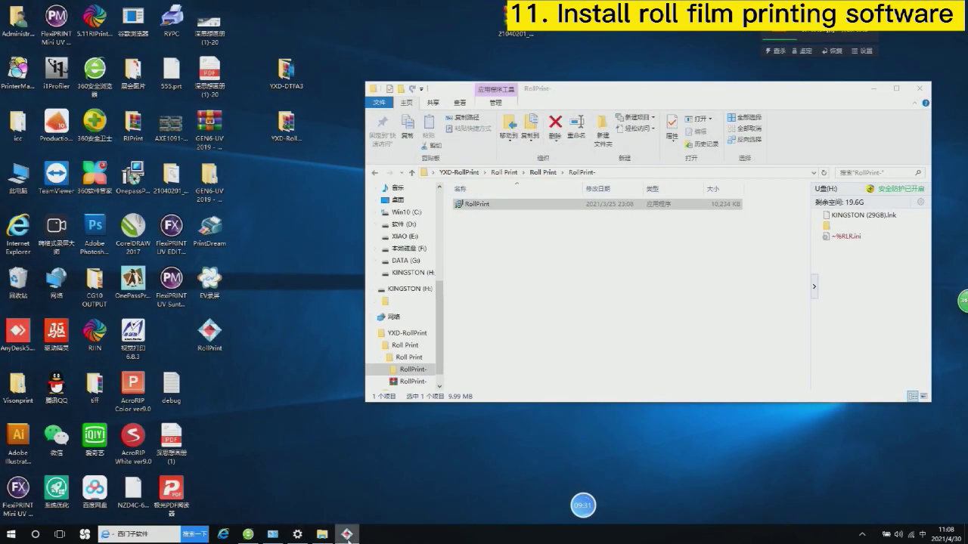
{"action": "left_click", "coordinate": [346, 534]}
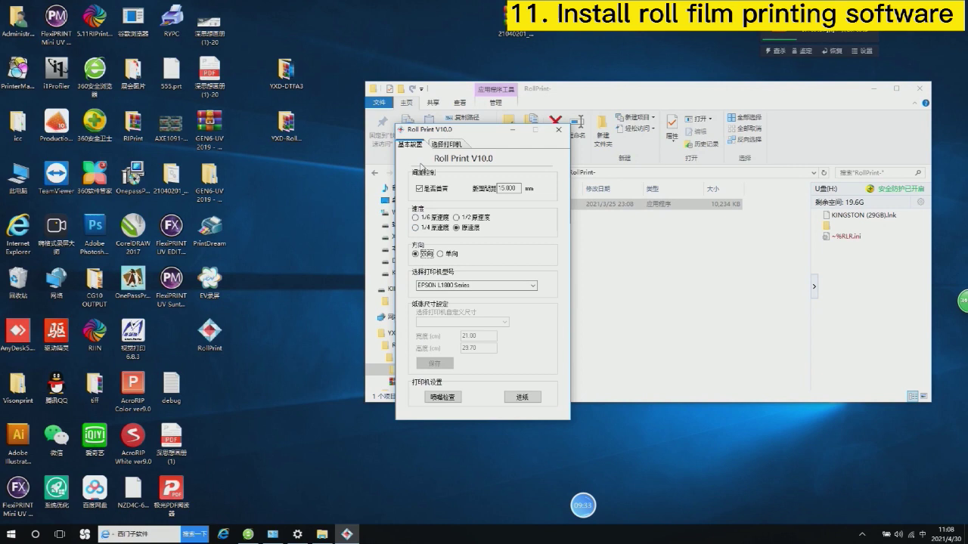
{"action": "left_click", "coordinate": [476, 286]}
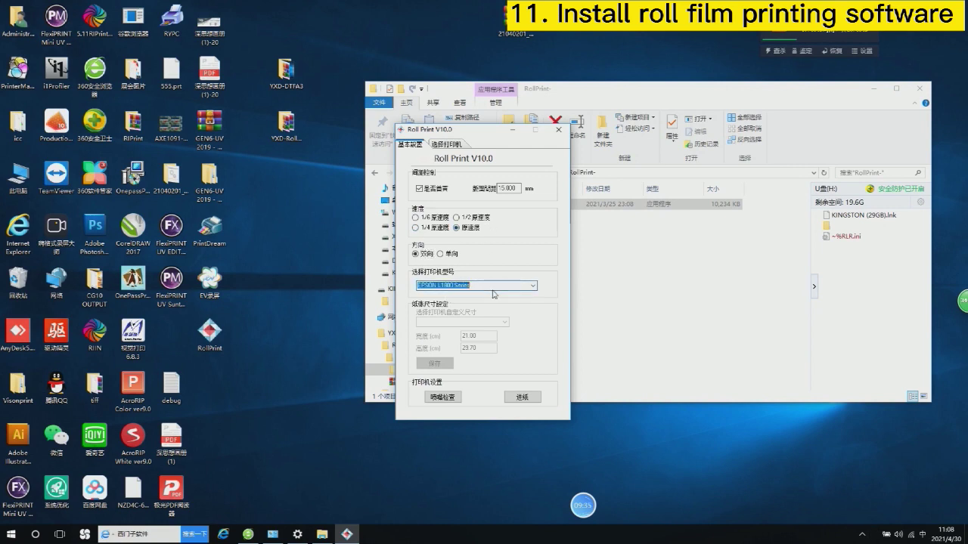
{"action": "left_click", "coordinate": [532, 286]}
{"action": "left_click", "coordinate": [534, 289]}
{"action": "left_click", "coordinate": [452, 142]}
{"action": "left_click", "coordinate": [461, 178]}
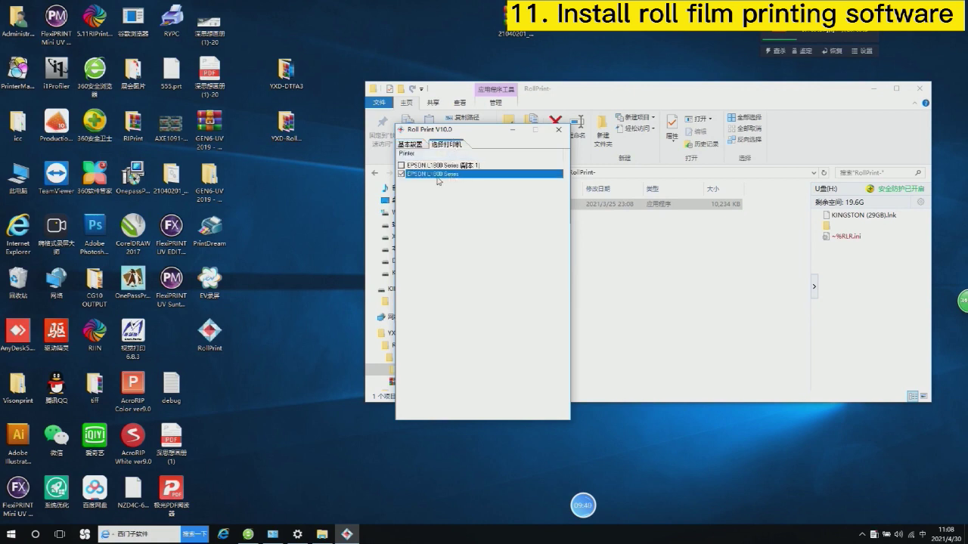
{"action": "left_click", "coordinate": [412, 145]}
Step: Relaunch AcroRIP White, minimize the windows in front of it and select the 127.0.0.1_1 port of the EPSON L1800 Series copy
{"action": "left_click", "coordinate": [130, 442]}
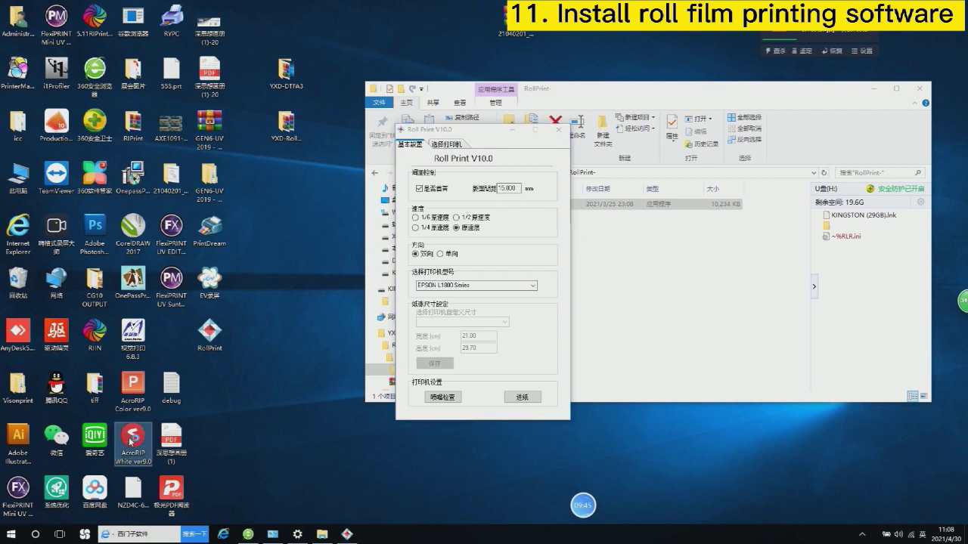
{"action": "left_click", "coordinate": [512, 131]}
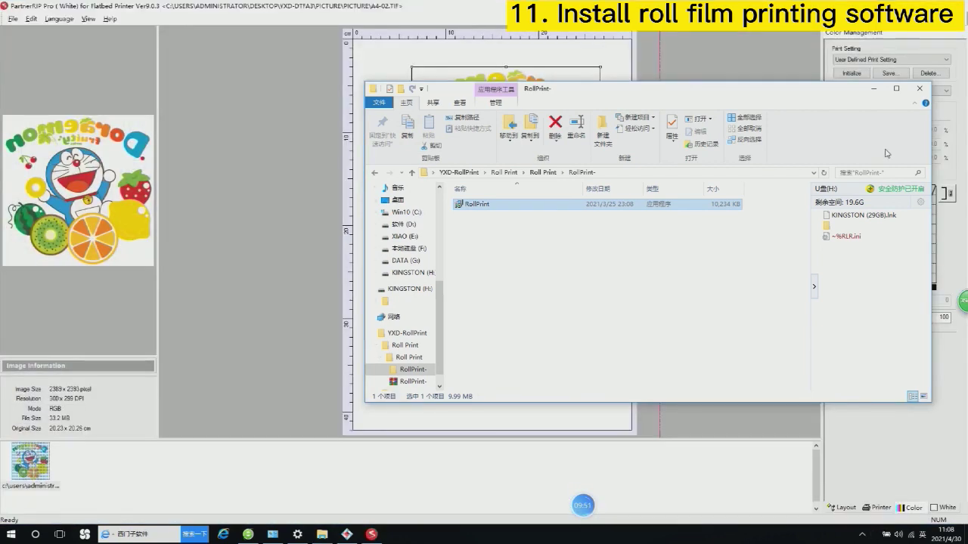
{"action": "left_click", "coordinate": [873, 88]}
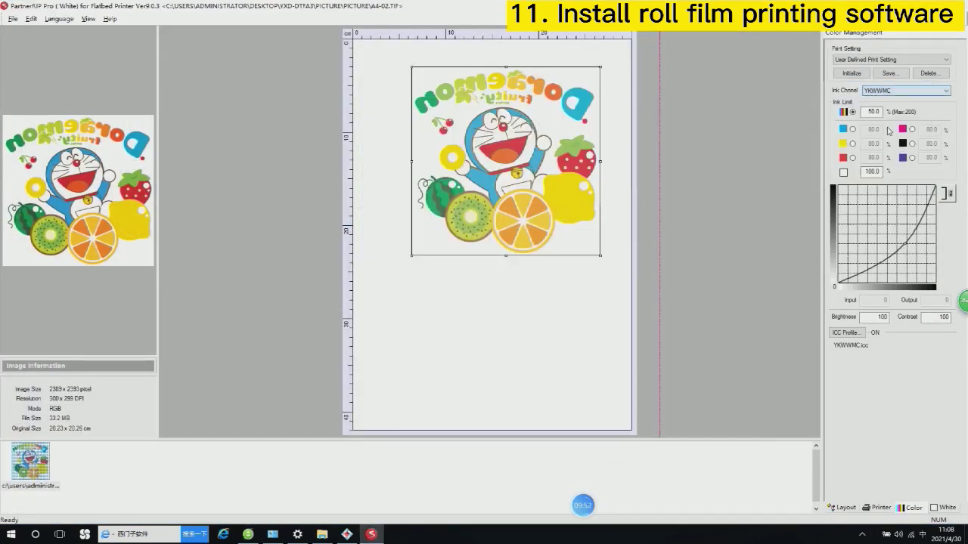
{"action": "left_click", "coordinate": [879, 507]}
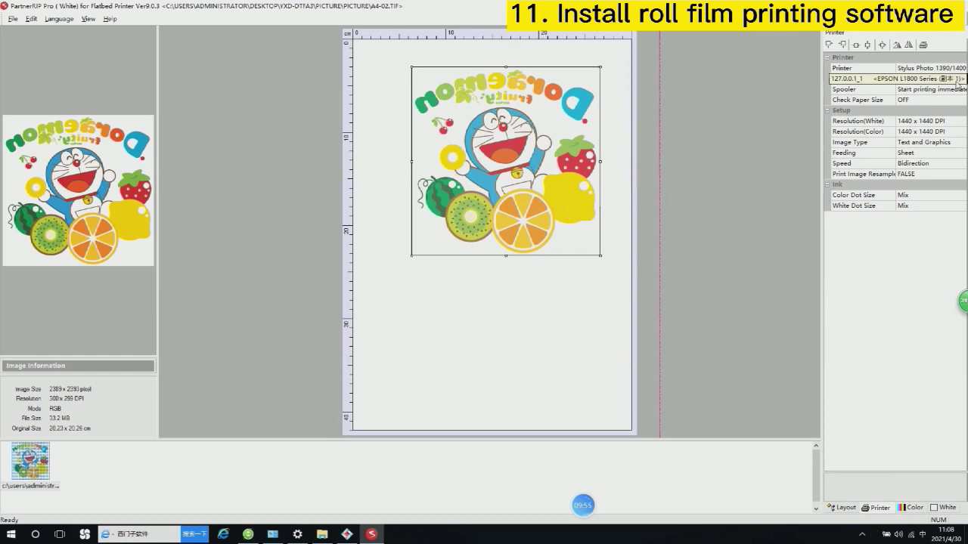
{"action": "left_click", "coordinate": [964, 79]}
{"action": "left_click", "coordinate": [963, 79]}
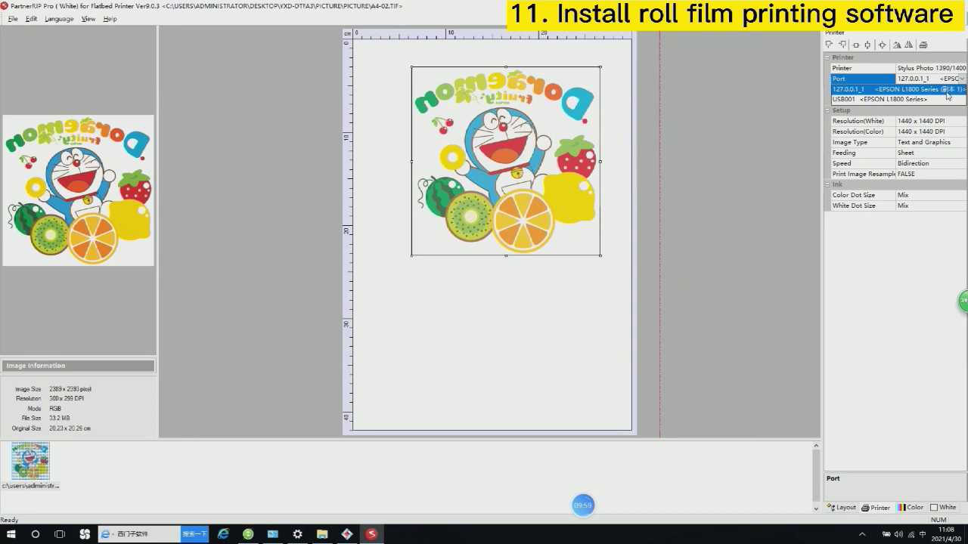
{"action": "left_click", "coordinate": [949, 89]}
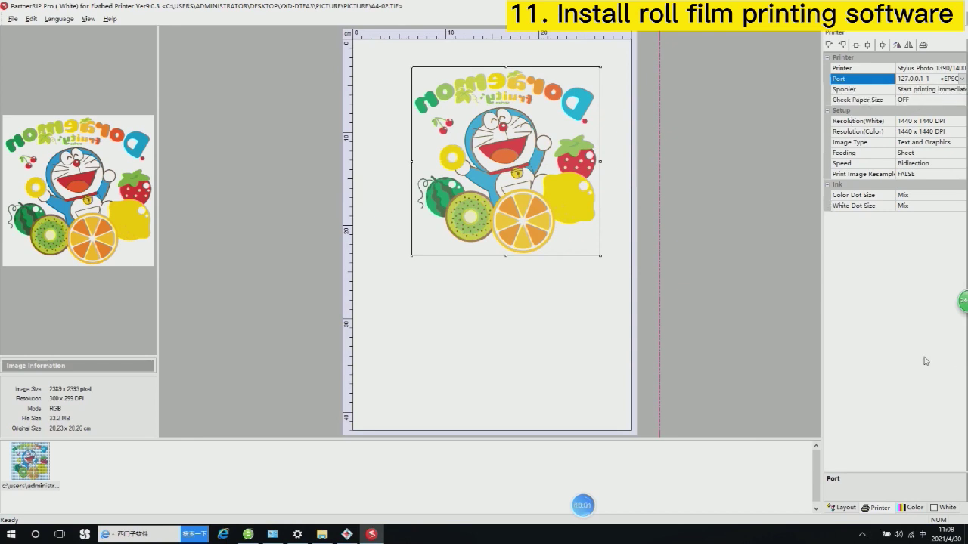
Step: Review the picture's color management settings and page layout before printing
{"action": "left_click", "coordinate": [912, 508]}
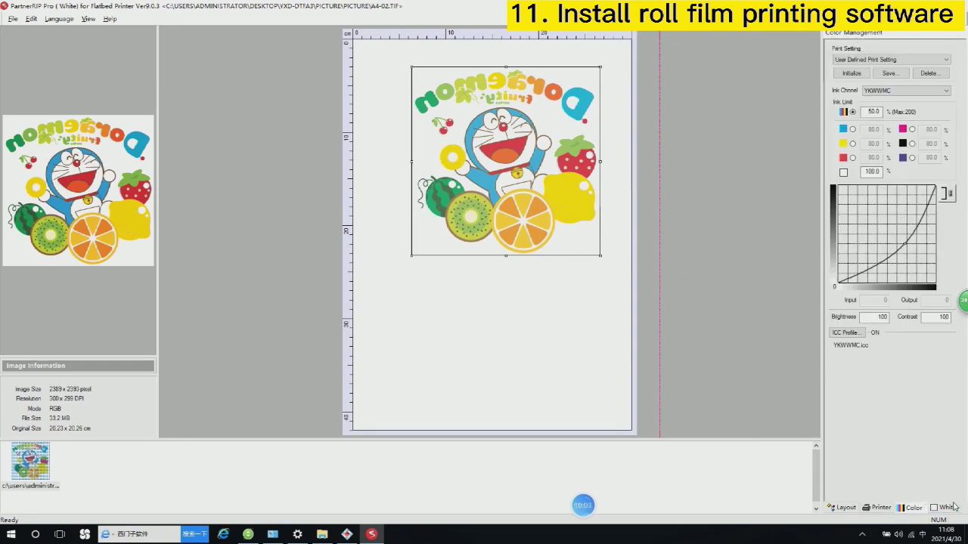
{"action": "left_click", "coordinate": [954, 507]}
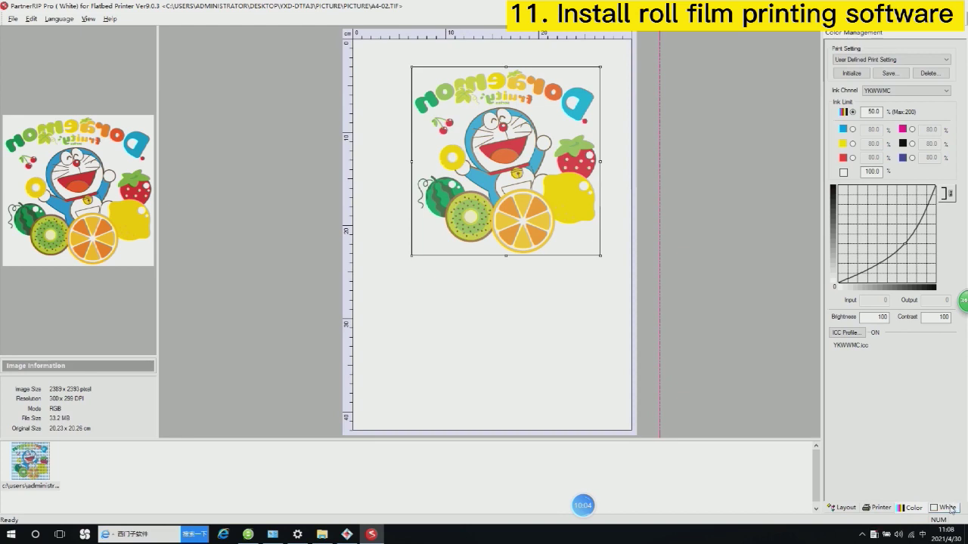
{"action": "left_click", "coordinate": [841, 507]}
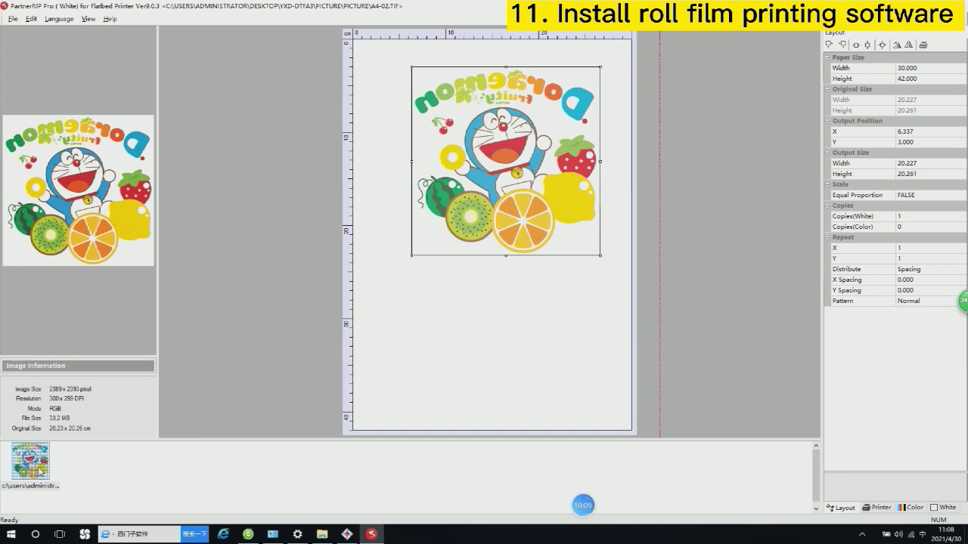
Step: Open the print settings for the A4-02 picture
{"action": "right_click", "coordinate": [41, 468]}
{"action": "left_click", "coordinate": [59, 402]}
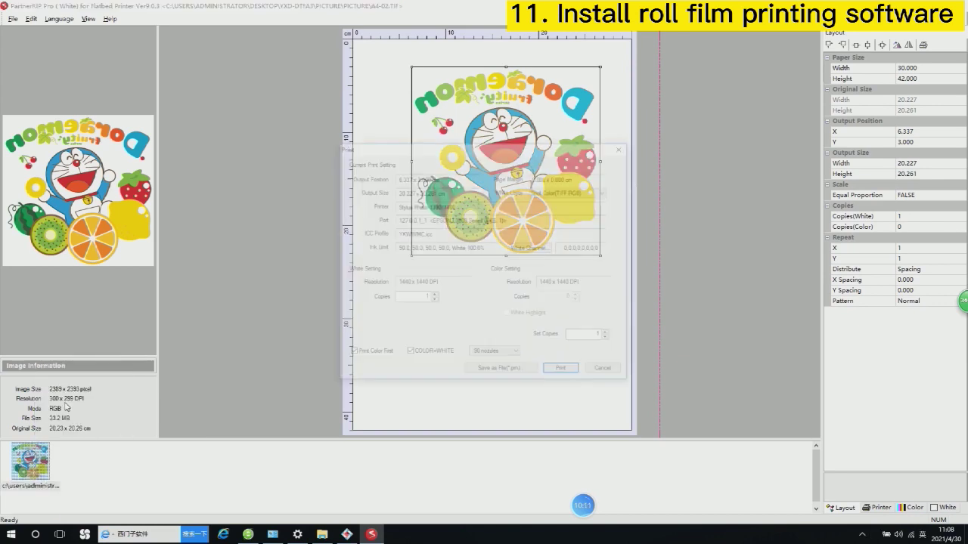